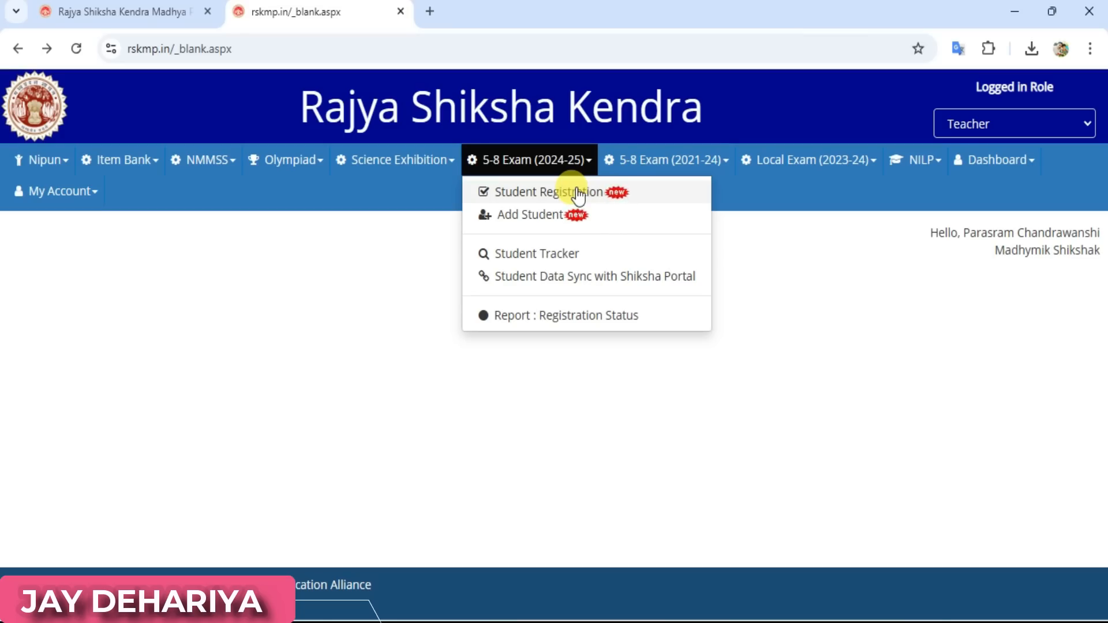
Step: Switch to the first browser tab with the rskmp.in login form
{"action": "left_click", "coordinate": [128, 10]}
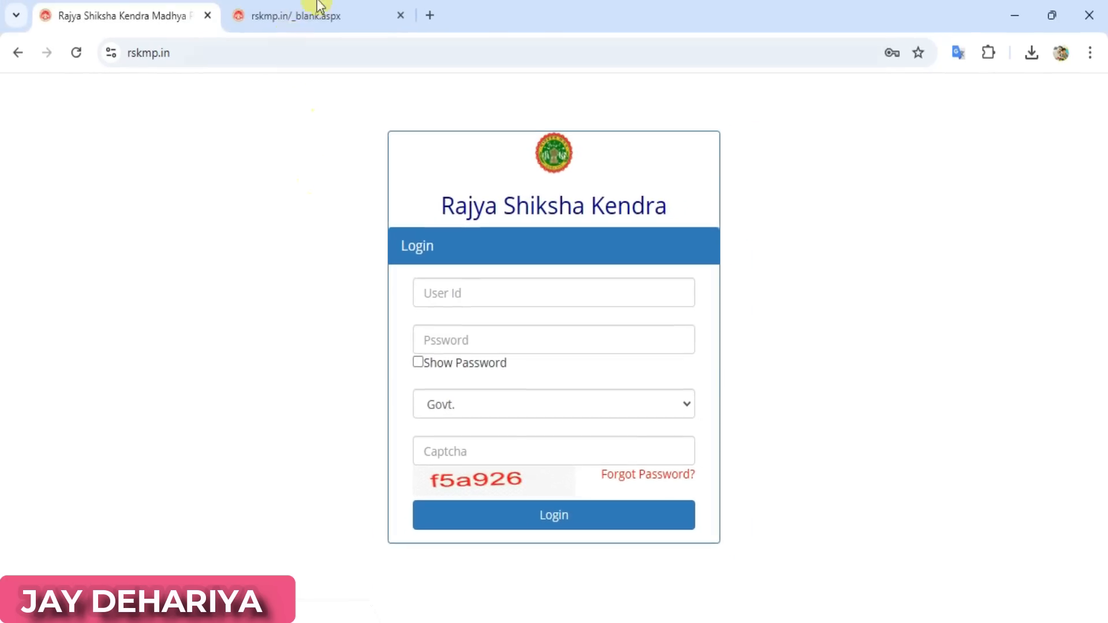
Step: Go back to the logged-in _blank.aspx tab and open the 5-8 Exam (2024-25) menu
{"action": "left_click", "coordinate": [319, 8]}
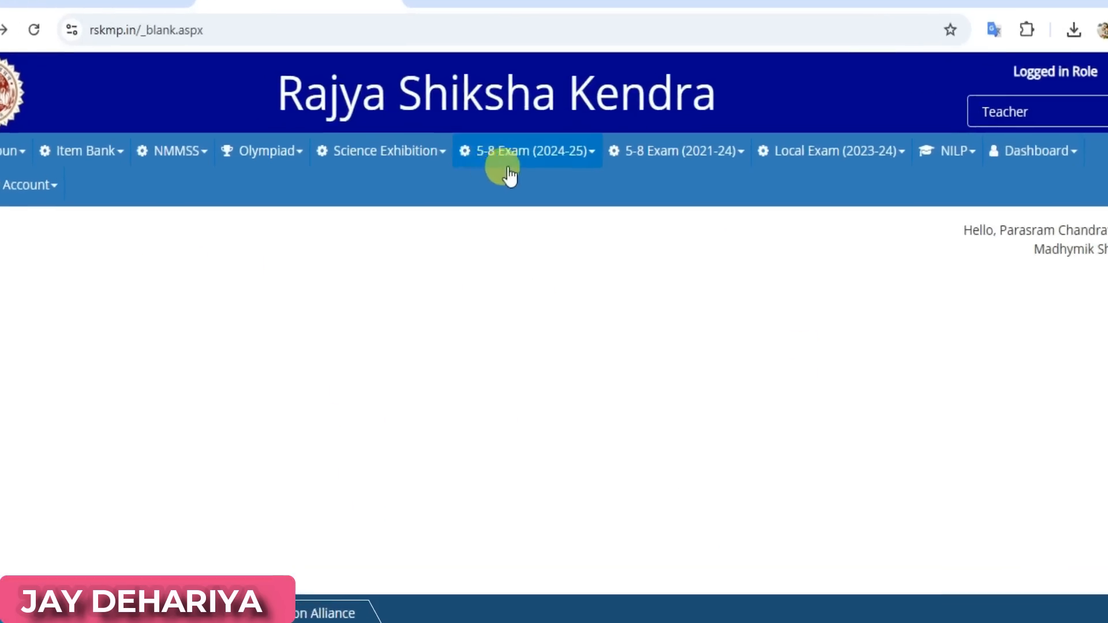
{"action": "left_click", "coordinate": [541, 140]}
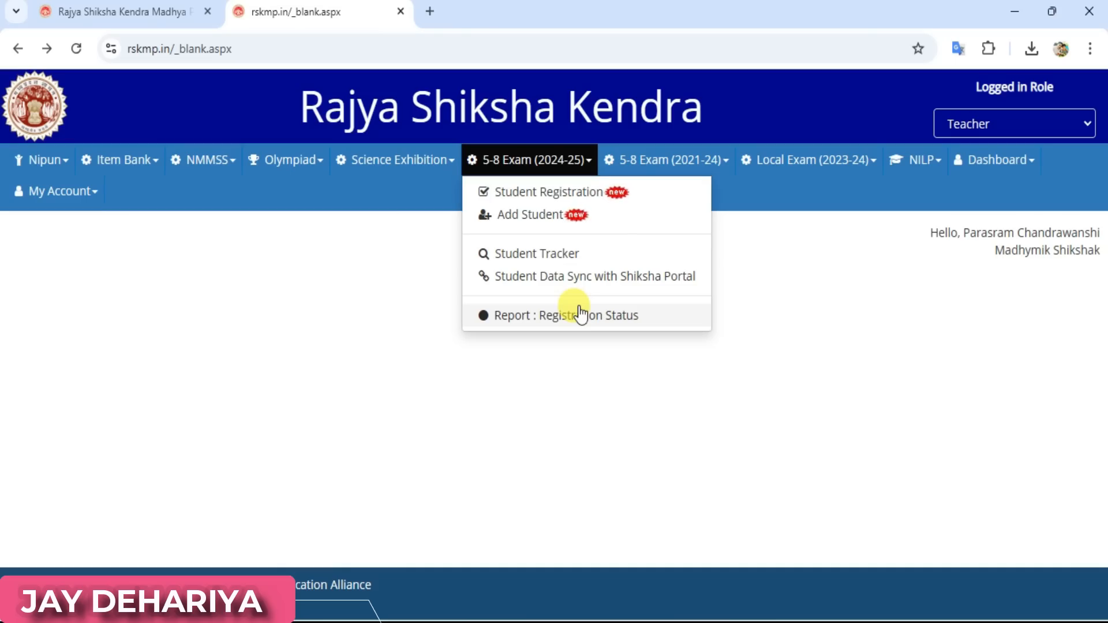
Step: Open Student Registration 2024-25, select Class 5th and show its student list
{"action": "left_click", "coordinate": [581, 199]}
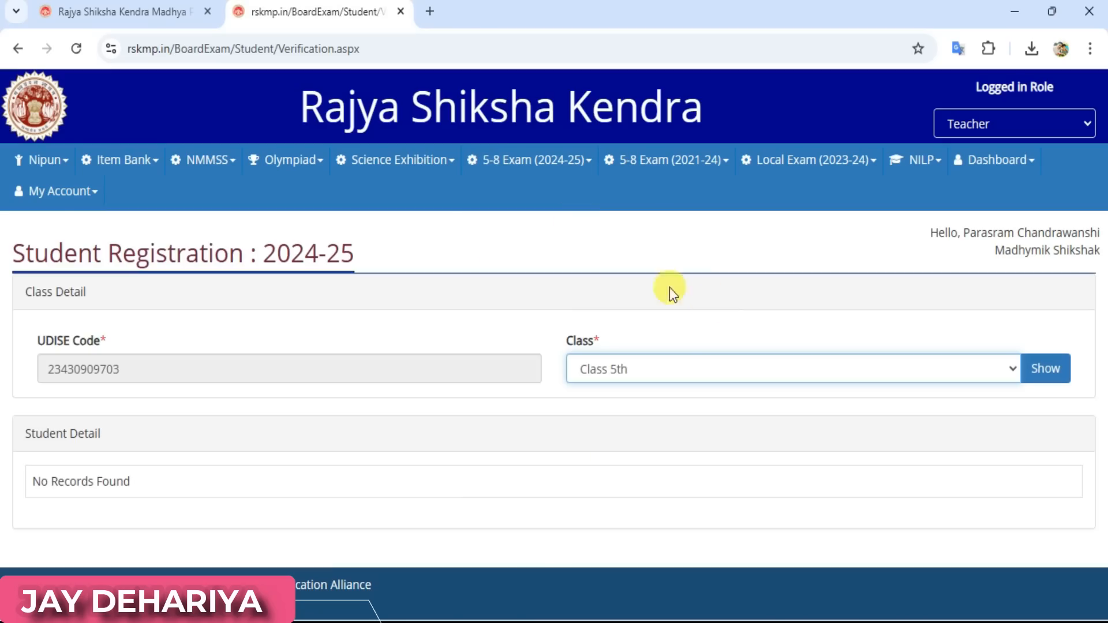
{"action": "left_click", "coordinate": [673, 361]}
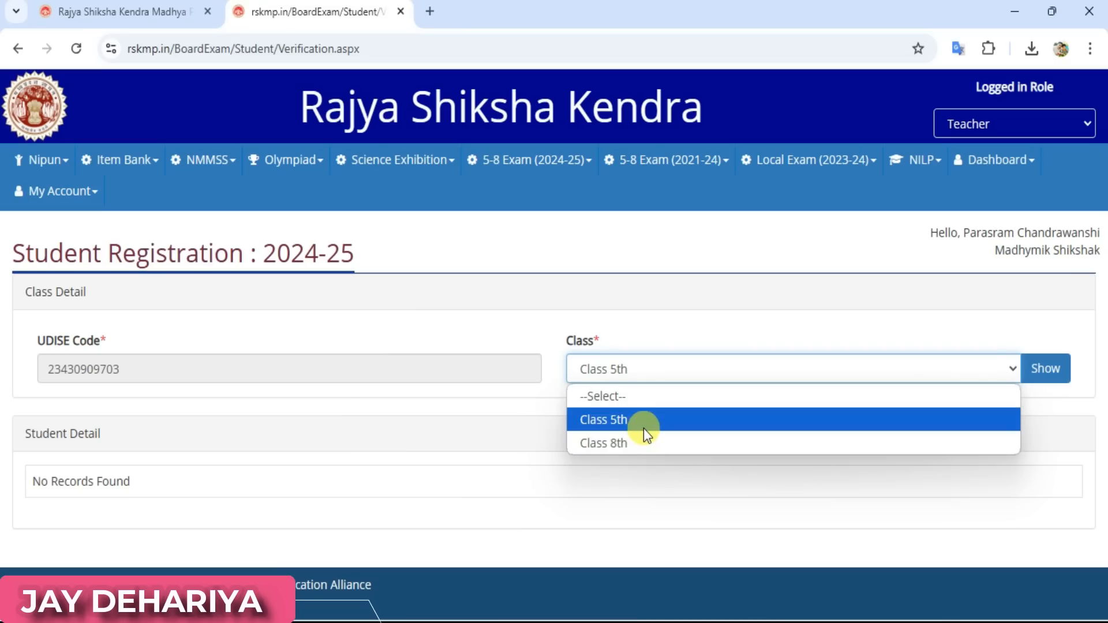
{"action": "left_click", "coordinate": [643, 420]}
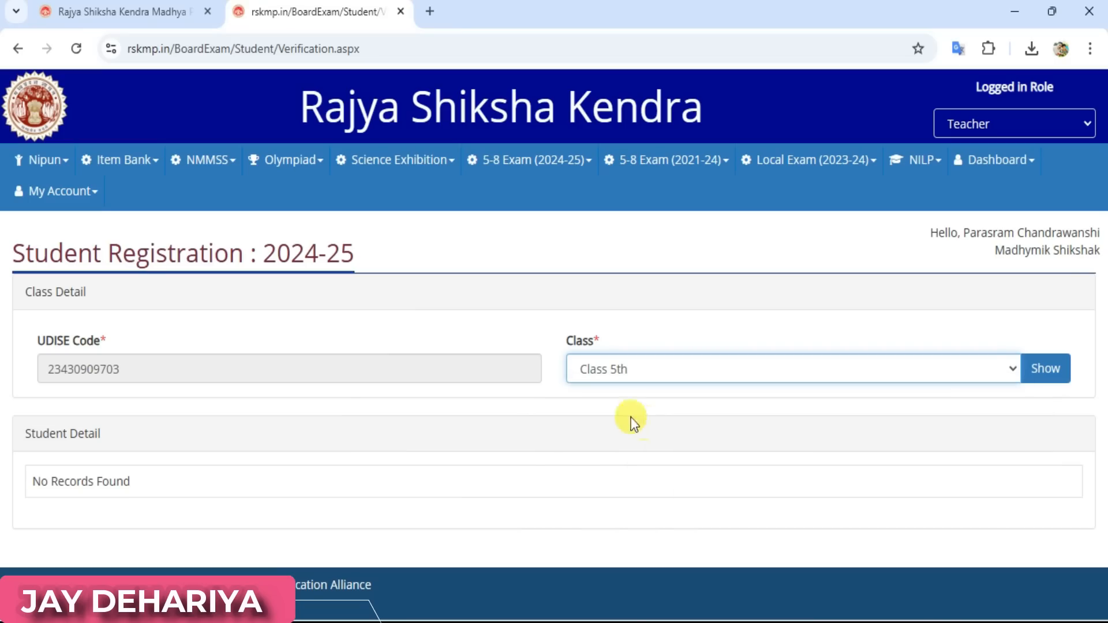
{"action": "left_click", "coordinate": [1042, 376]}
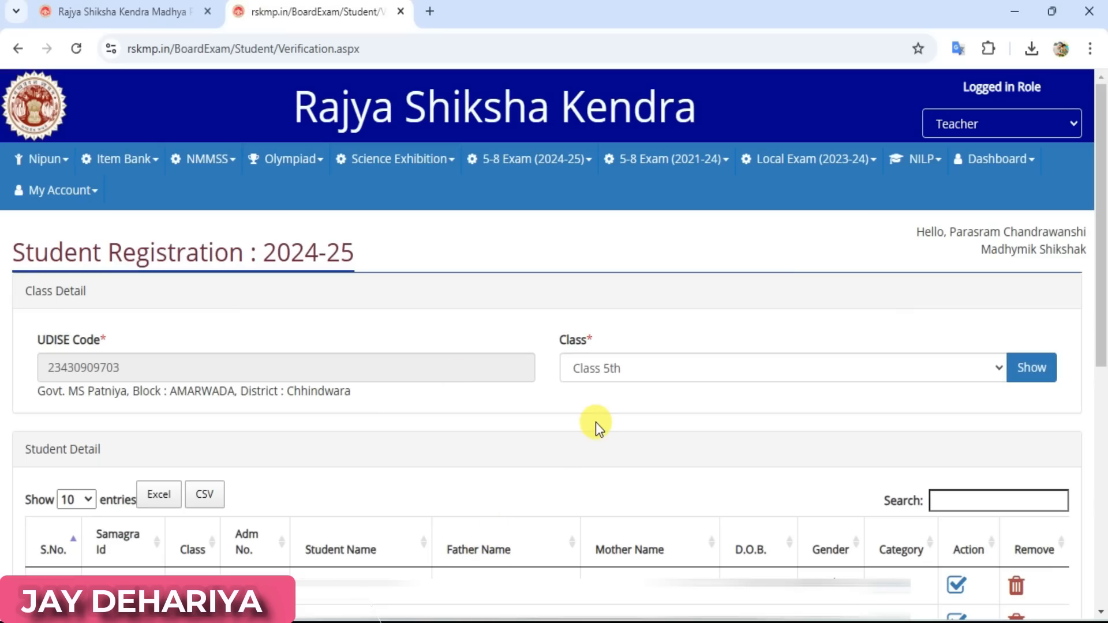
Step: Show 50 entries per page and review the Class 5th table down to row 20
{"action": "left_click", "coordinate": [86, 500]}
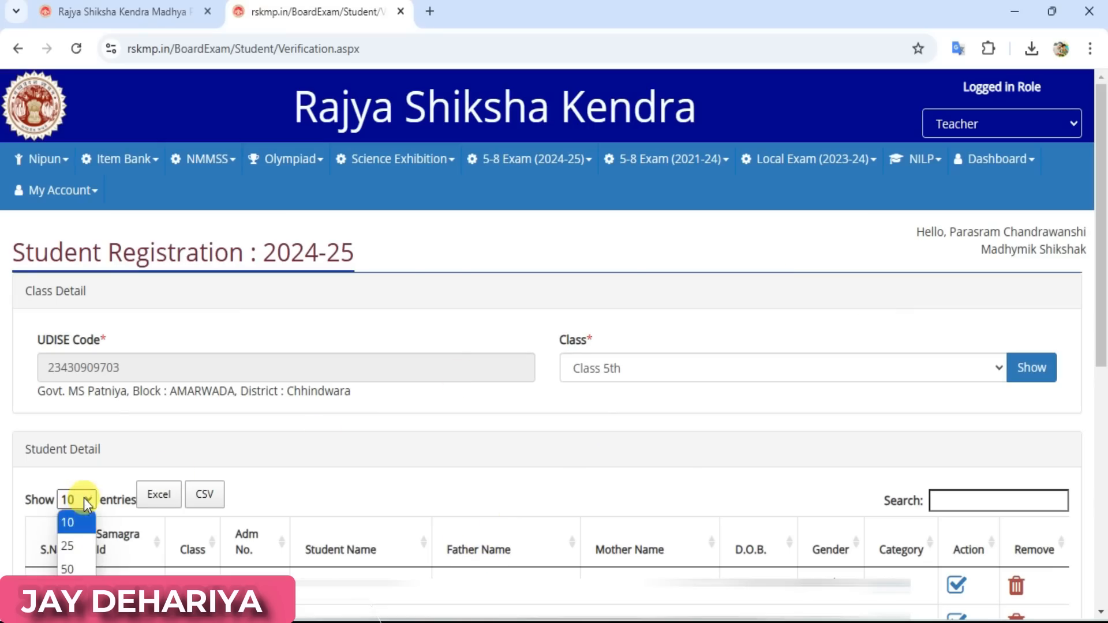
{"action": "left_click", "coordinate": [67, 569]}
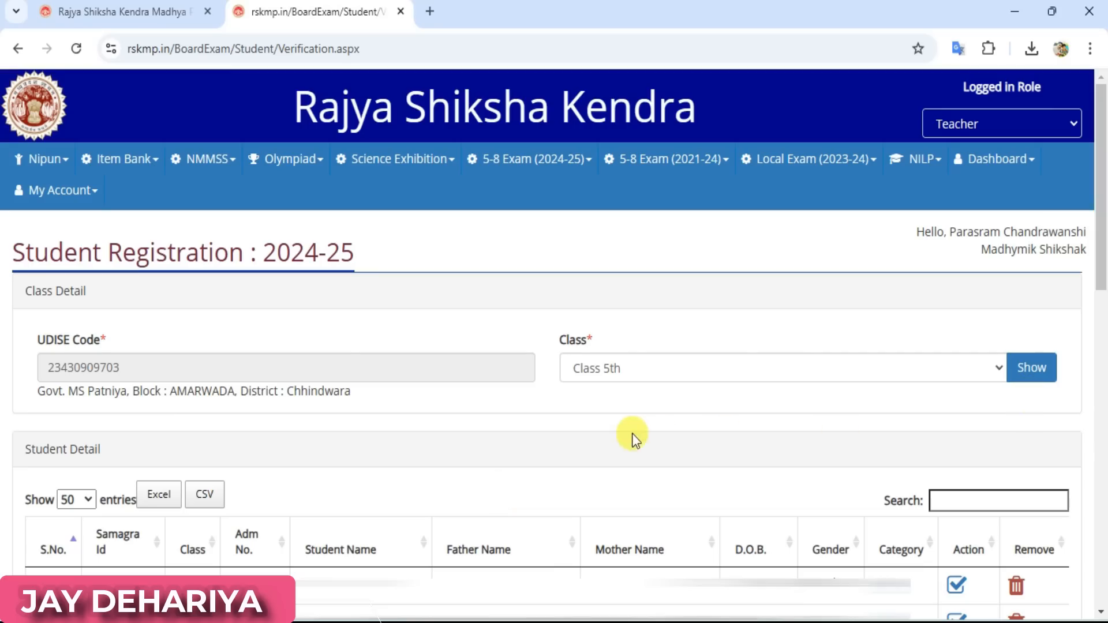
{"action": "scroll", "coordinate": [633, 438], "scroll_direction": "down", "scroll_amount": 12}
{"action": "scroll", "coordinate": [633, 432], "scroll_direction": "down", "scroll_amount": 1}
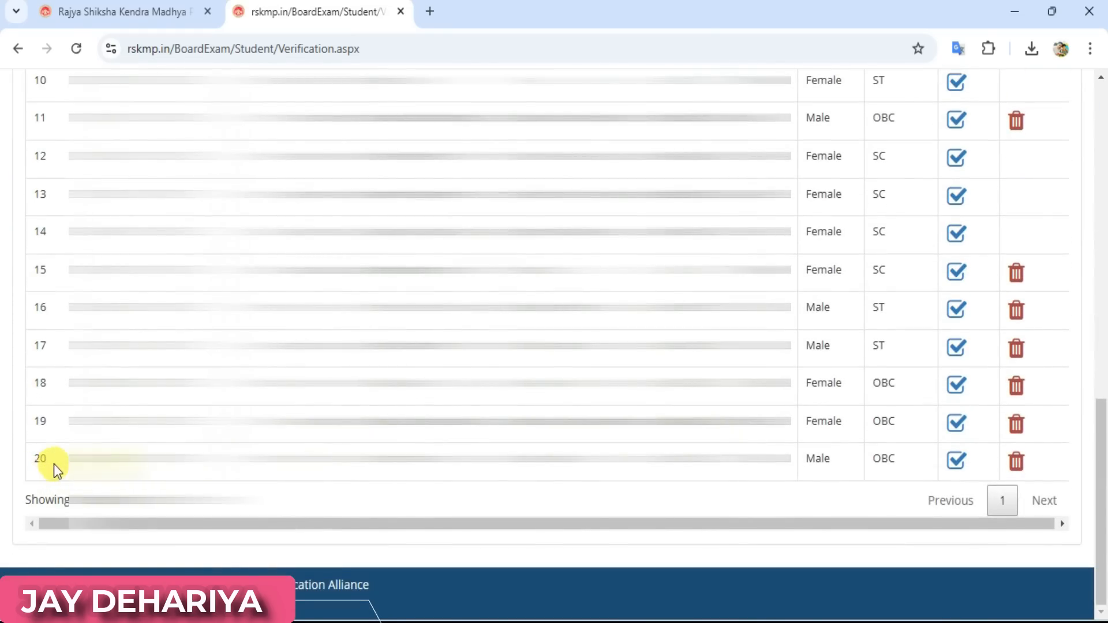
{"action": "left_click_drag", "start_coordinate": [44, 460], "coordinate": [17, 465]}
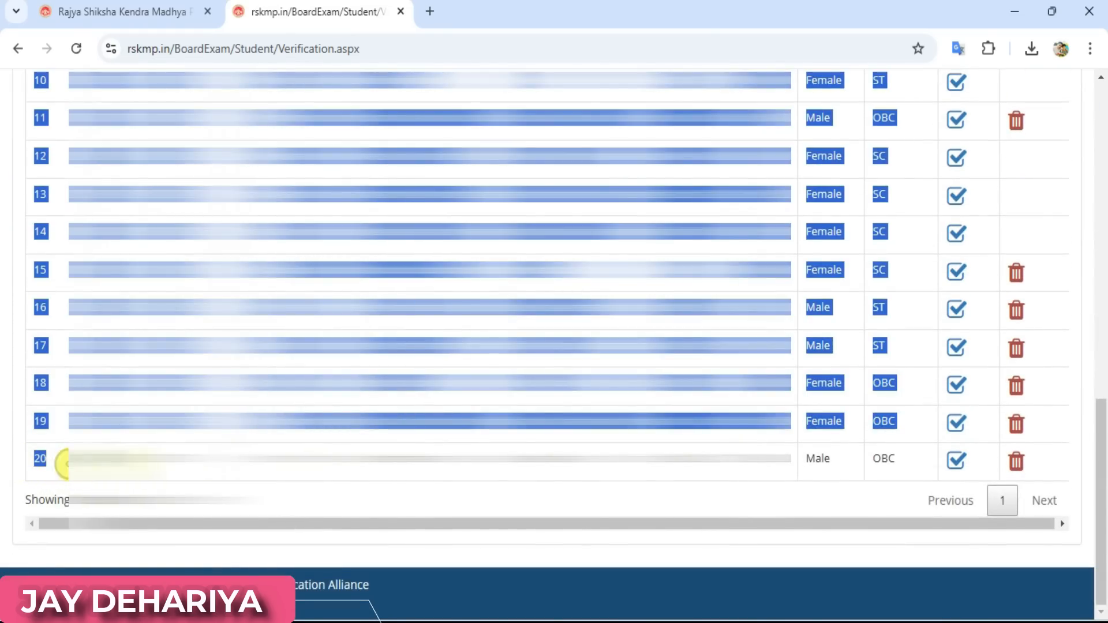
{"action": "left_click", "coordinate": [66, 465]}
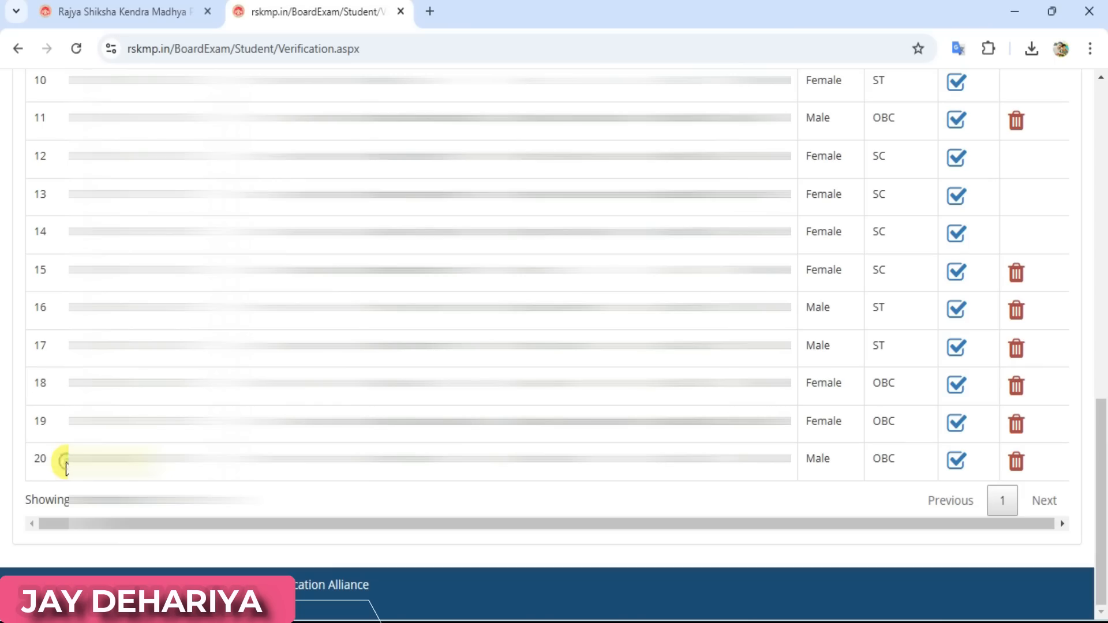
{"action": "left_click_drag", "start_coordinate": [67, 462], "coordinate": [19, 467]}
{"action": "left_click", "coordinate": [67, 469]}
{"action": "scroll", "coordinate": [62, 462], "scroll_direction": "up", "scroll_amount": 15}
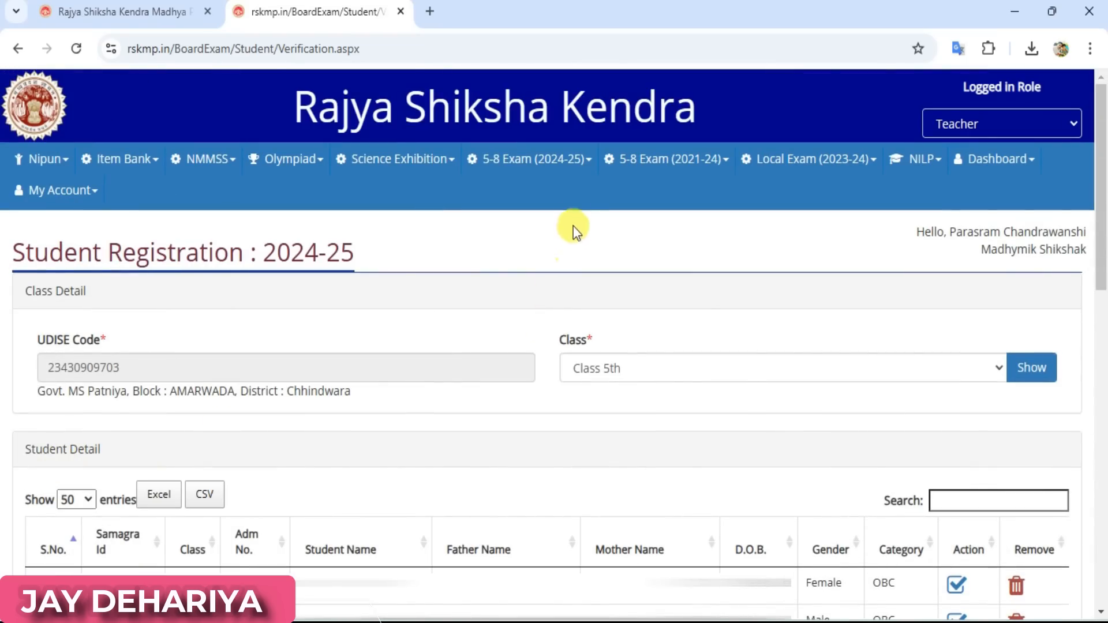
Step: From the 5-8 Exam (2024-25) menu, open Student Data Sync with Shiksha Portal
{"action": "left_click", "coordinate": [589, 166]}
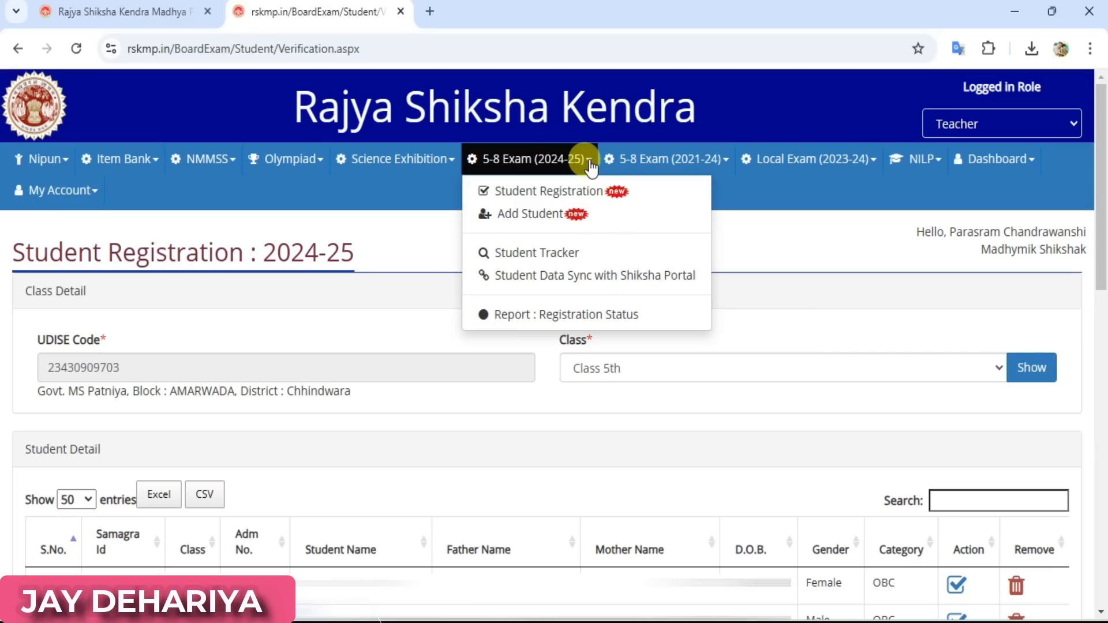
{"action": "left_click", "coordinate": [589, 282]}
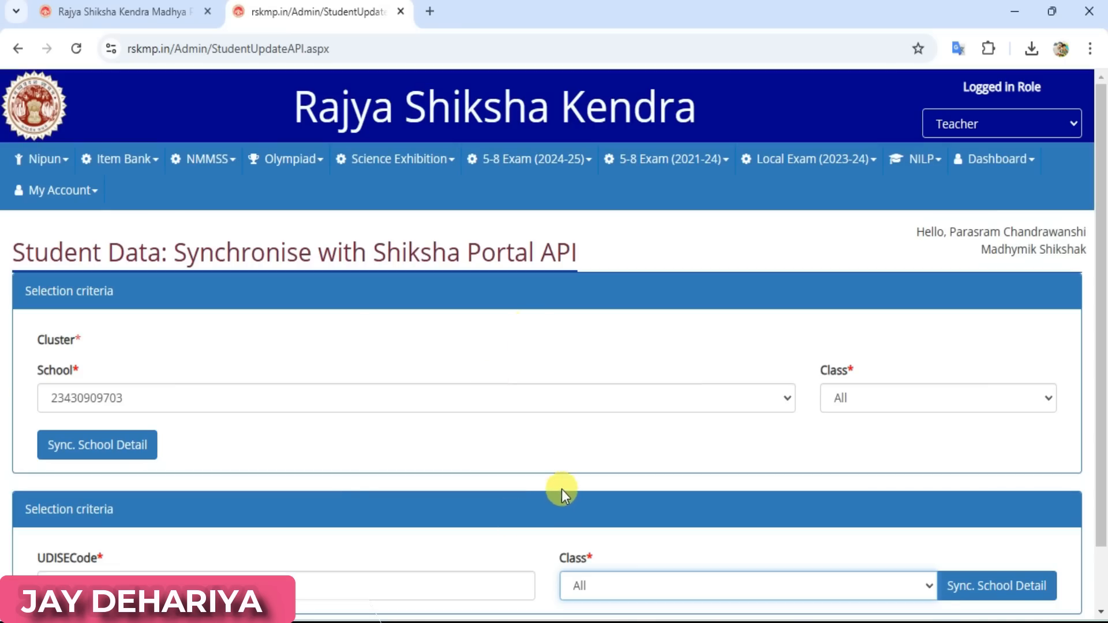
Step: With Class left as All, sync the school's details by its UDISE code and confirm success
{"action": "left_click", "coordinate": [865, 399]}
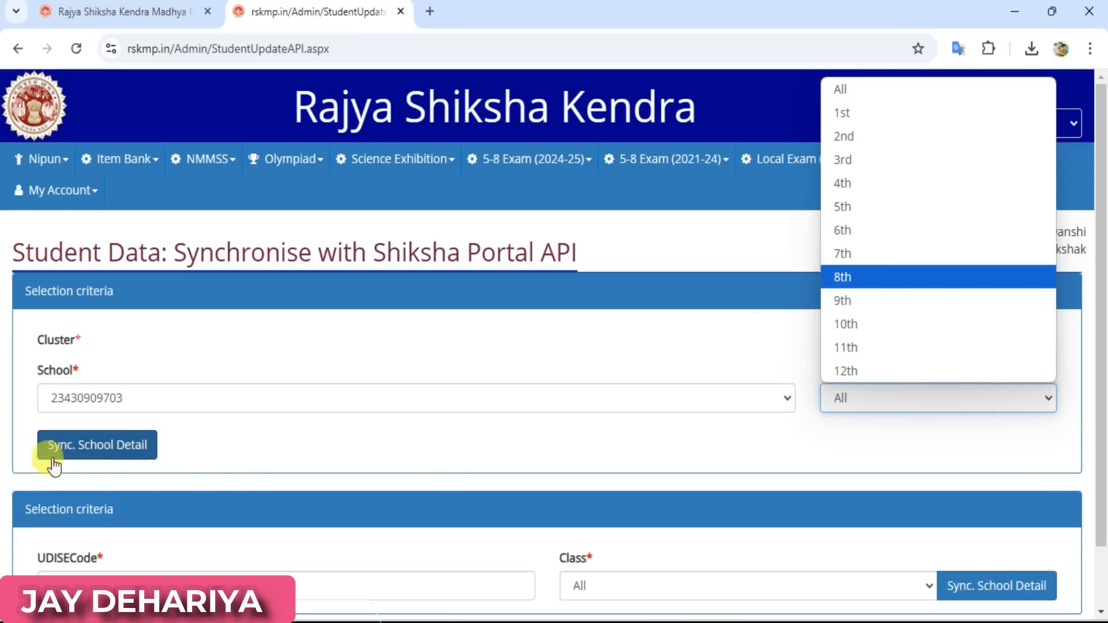
{"action": "left_click", "coordinate": [379, 444]}
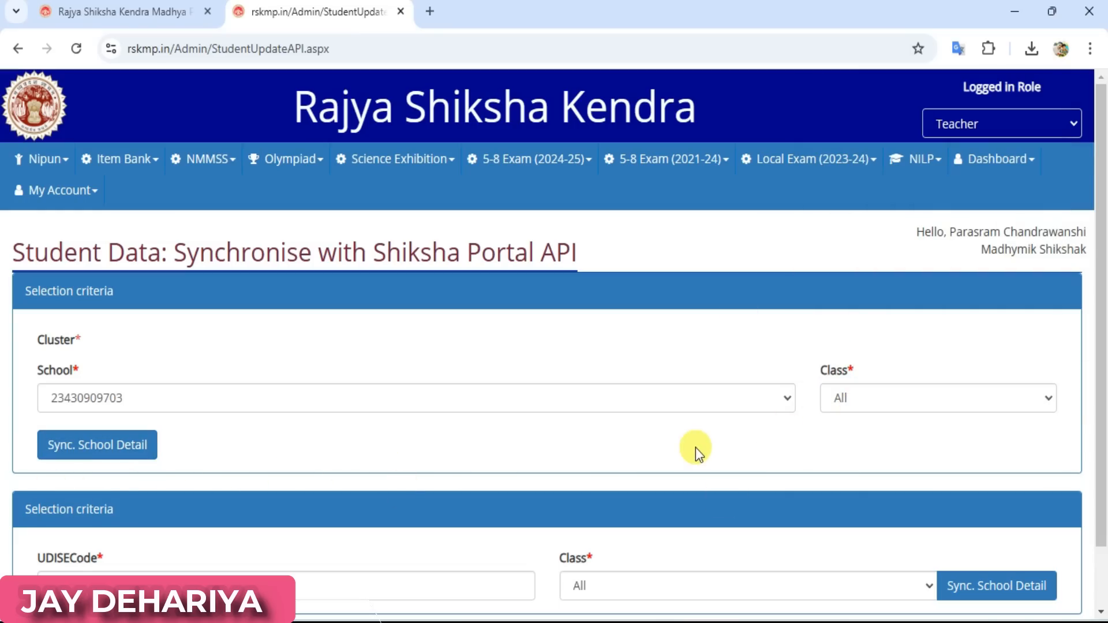
{"action": "scroll", "coordinate": [694, 448], "scroll_direction": "down", "scroll_amount": 1}
{"action": "scroll", "coordinate": [695, 447], "scroll_direction": "up", "scroll_amount": 1}
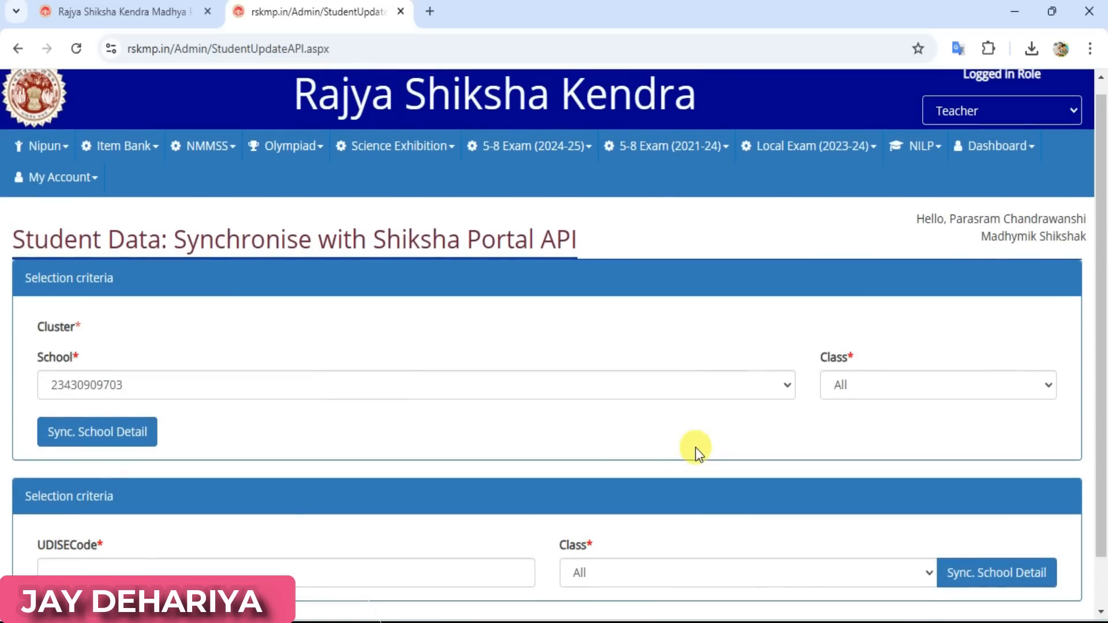
{"action": "left_click", "coordinate": [168, 571]}
{"action": "type", "text": "2"}
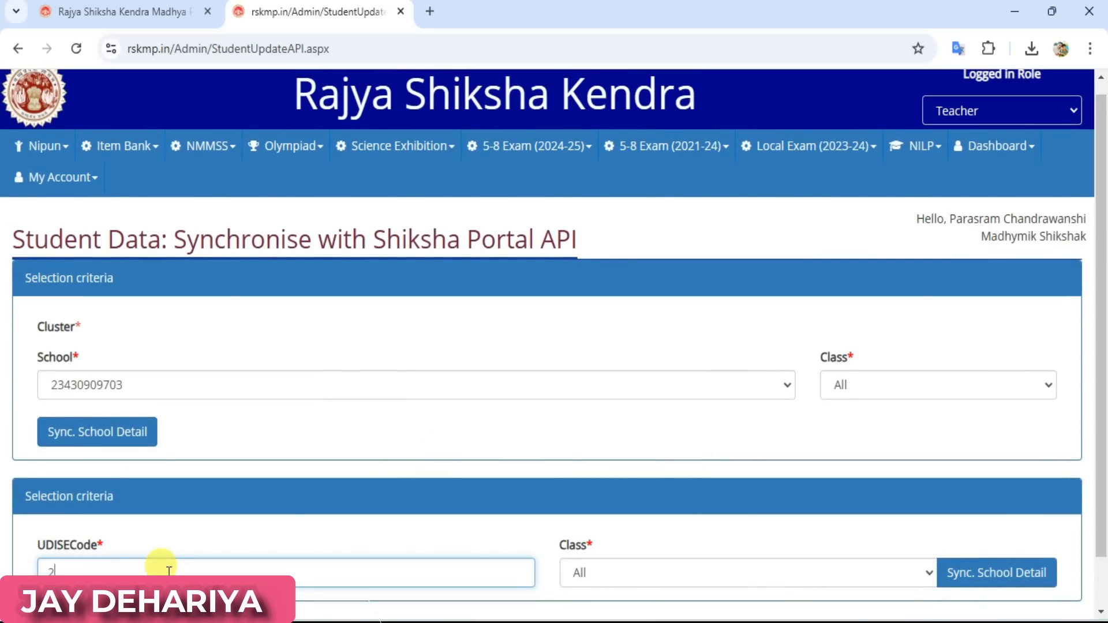
{"action": "type", "text": "3430909703"}
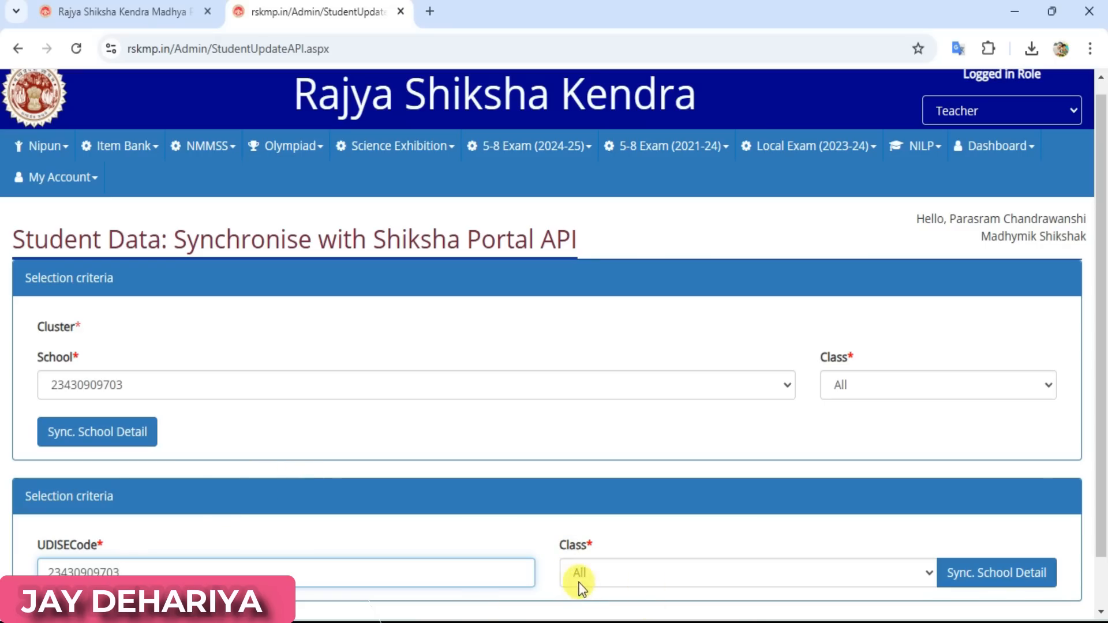
{"action": "left_click", "coordinate": [988, 582]}
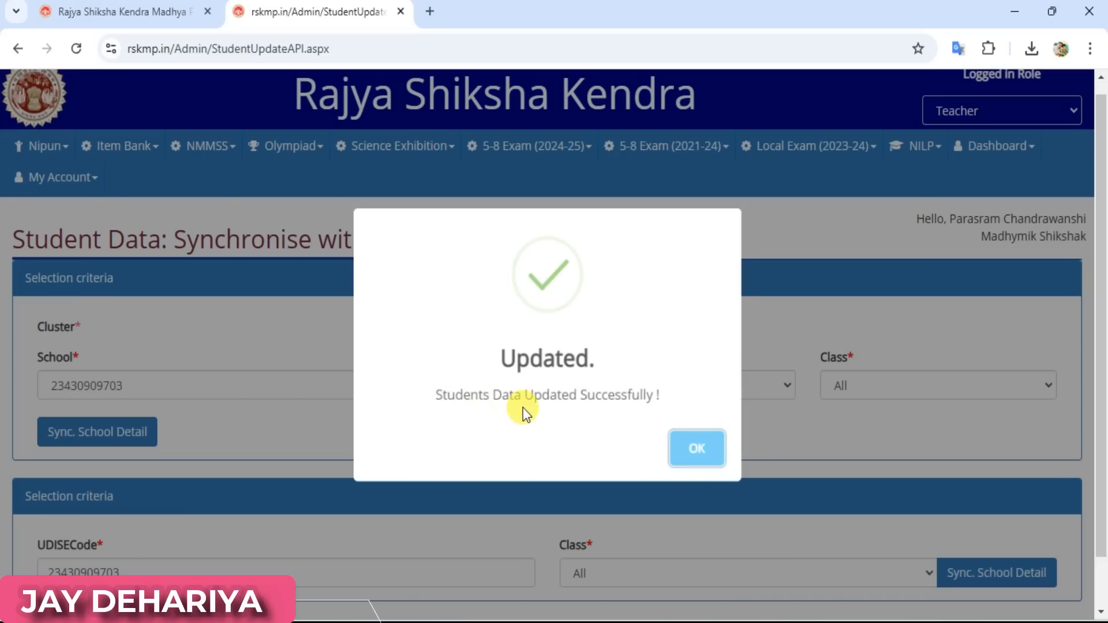
{"action": "left_click", "coordinate": [690, 462]}
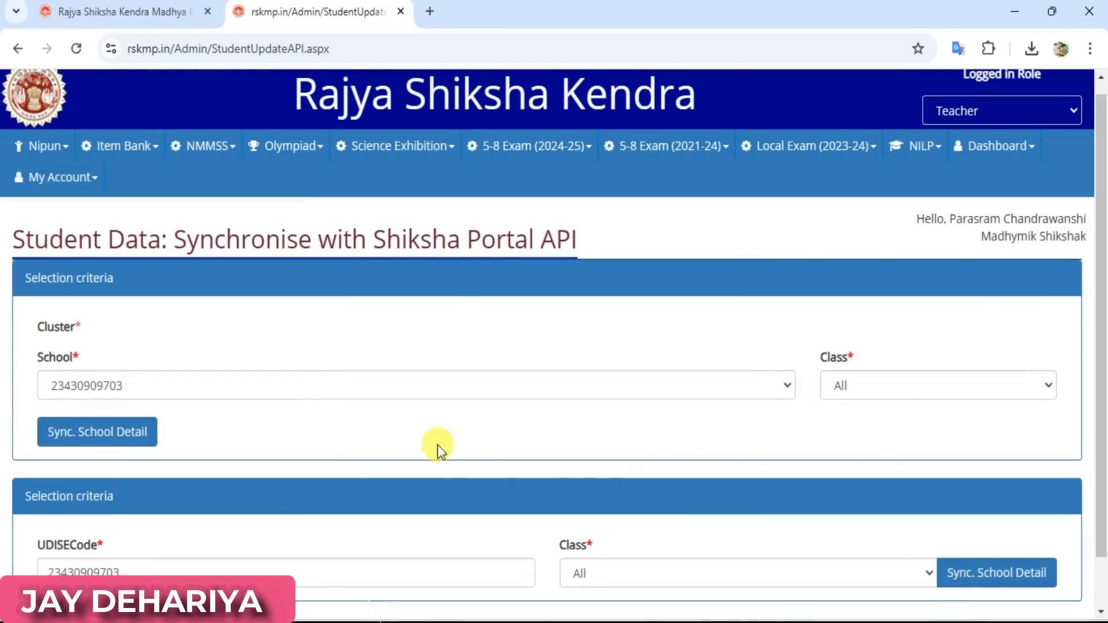
Step: Go to the 2024-25 Student Registration page via the 5-8 Exam (2024-25) menu
{"action": "left_click", "coordinate": [580, 152]}
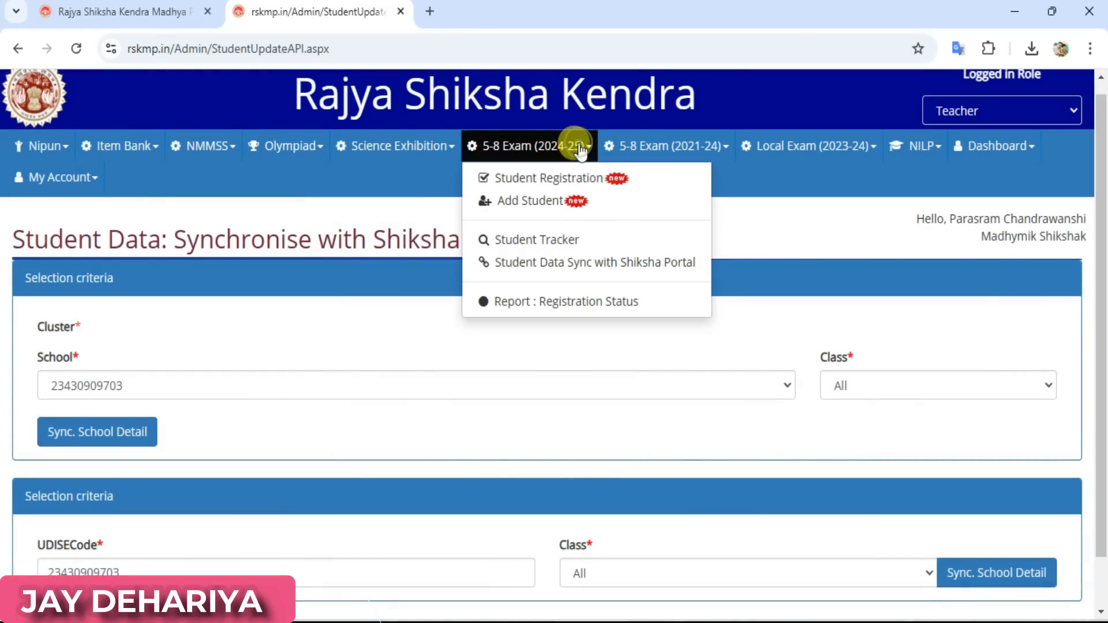
{"action": "left_click", "coordinate": [557, 181]}
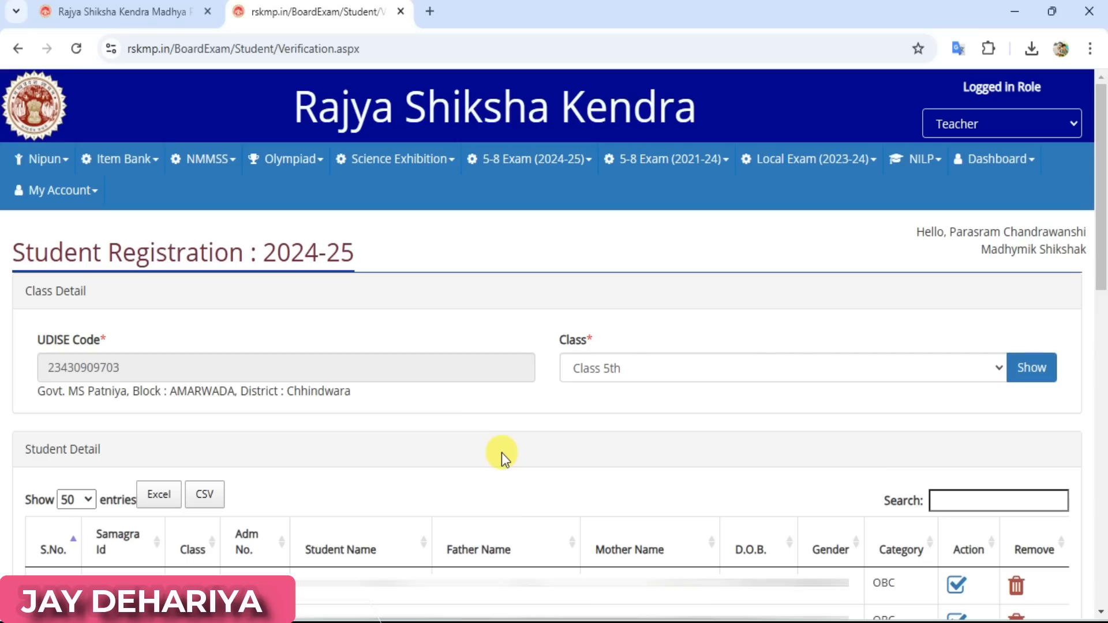
{"action": "scroll", "coordinate": [500, 453], "scroll_direction": "down", "scroll_amount": 2}
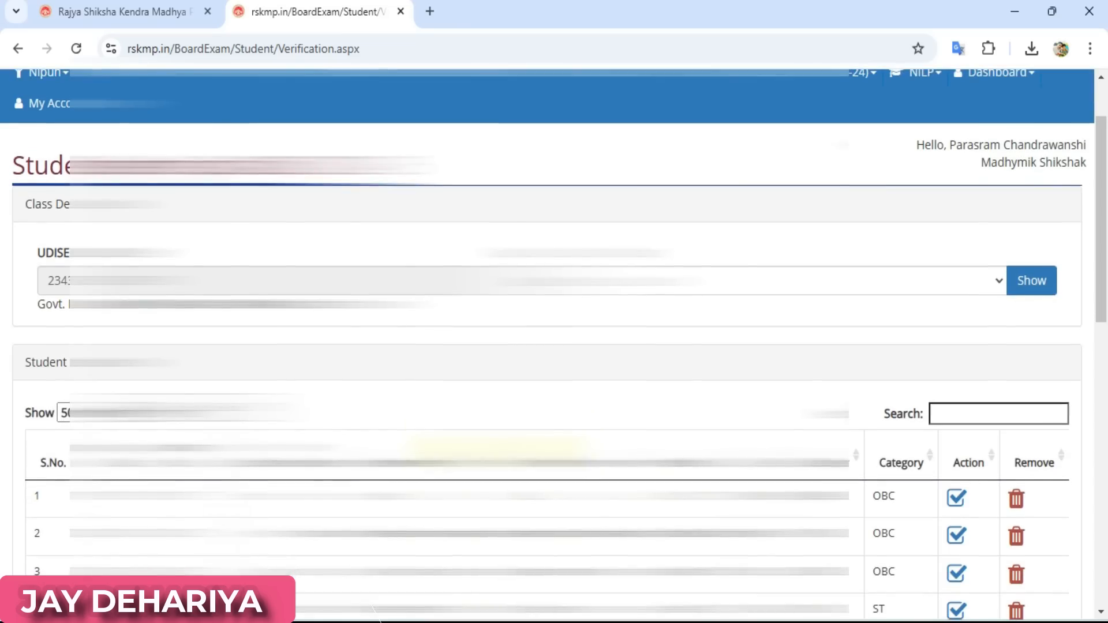
{"action": "scroll", "coordinate": [554, 346], "scroll_direction": "down", "scroll_amount": 13}
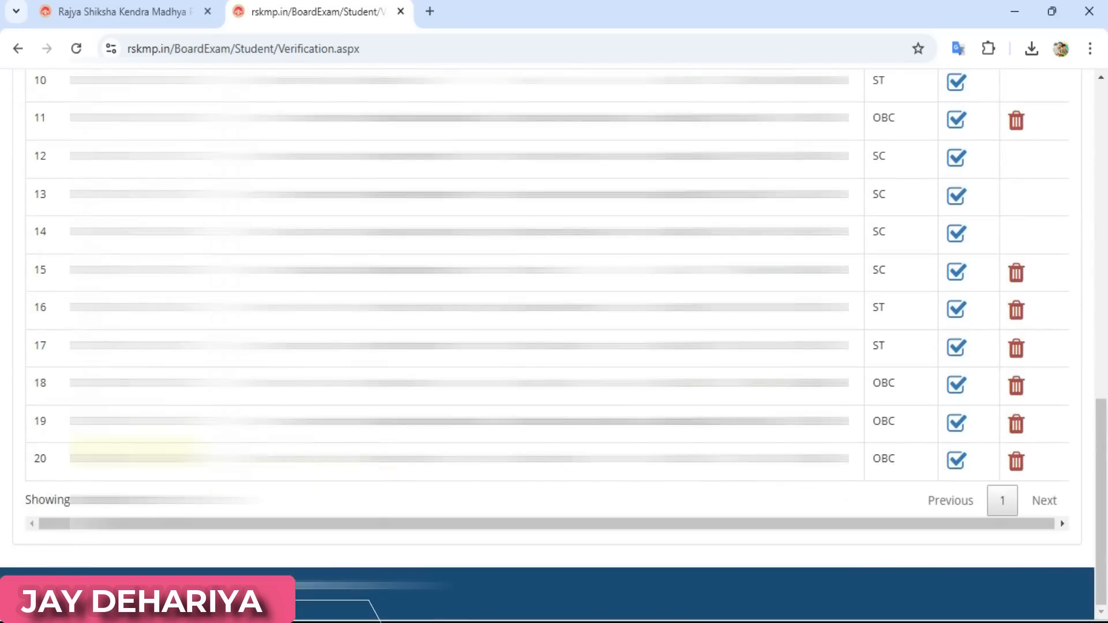
{"action": "double_click", "coordinate": [37, 465]}
{"action": "left_click", "coordinate": [55, 471]}
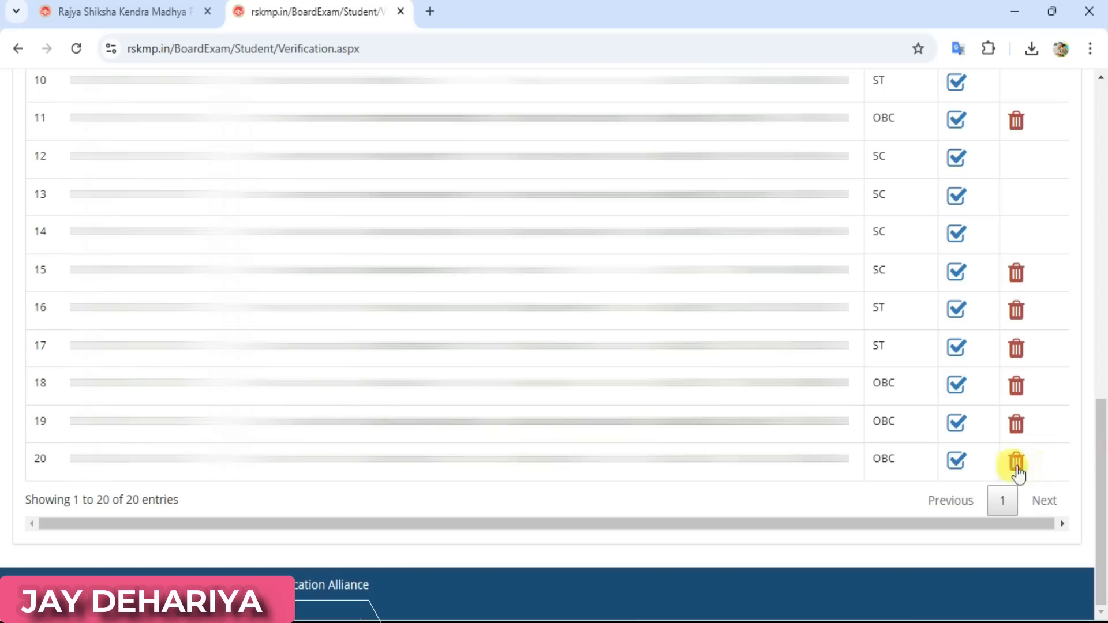
{"action": "left_click", "coordinate": [1016, 461]}
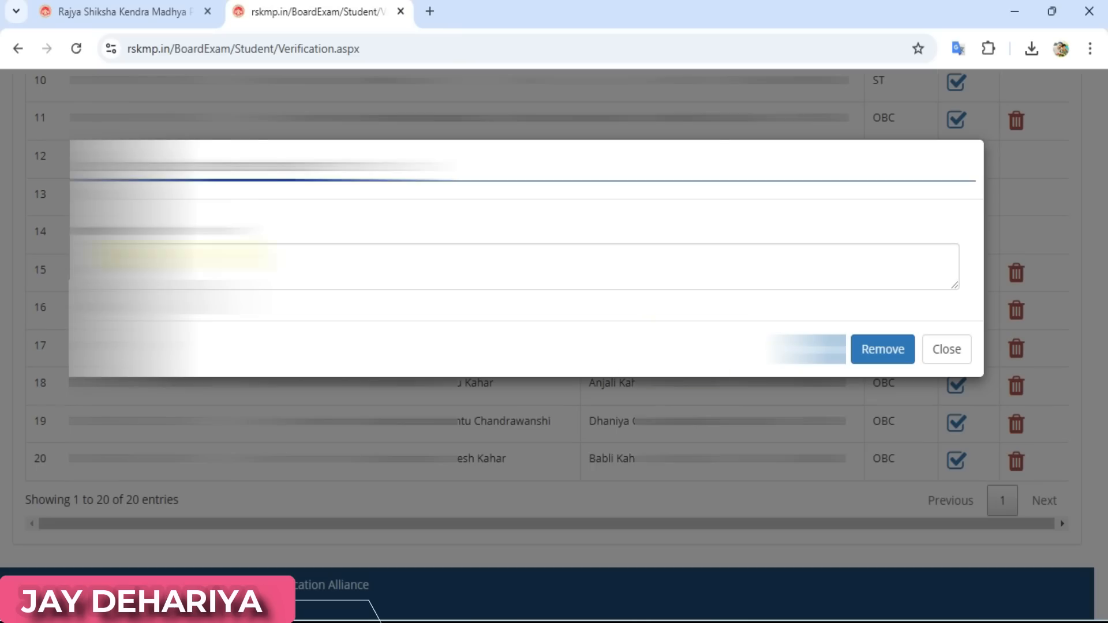
{"action": "left_click", "coordinate": [173, 255]}
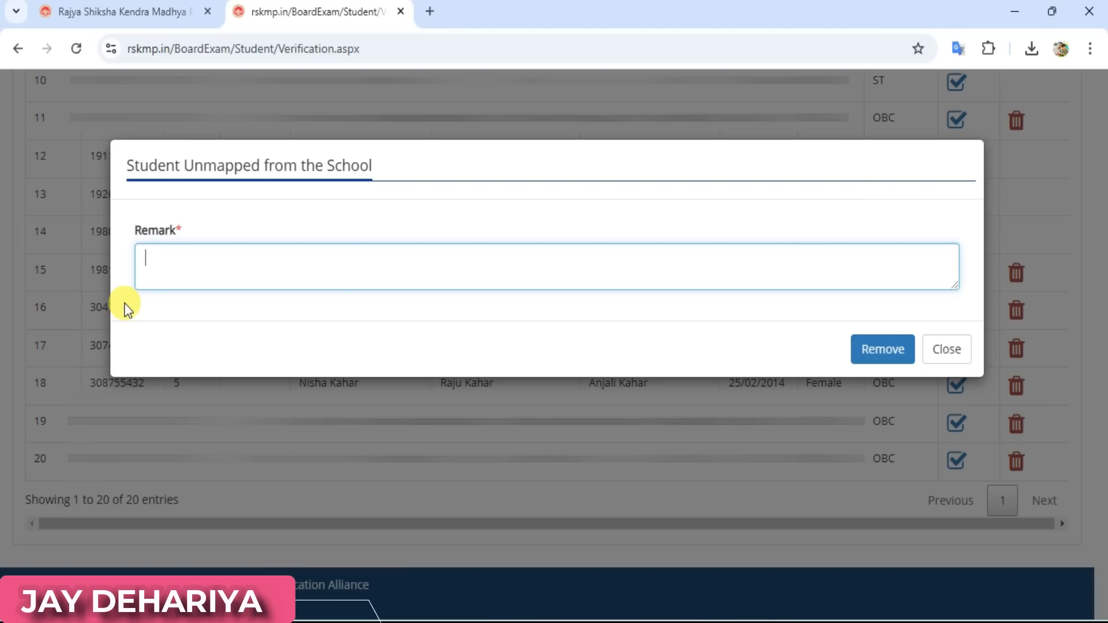
{"action": "left_click", "coordinate": [949, 351]}
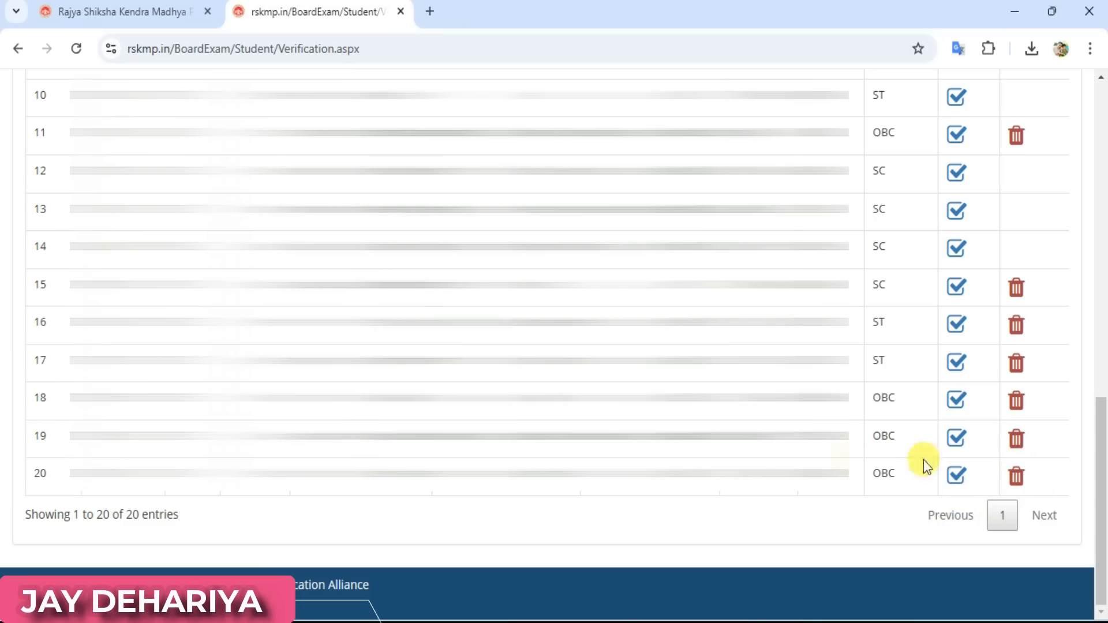
Step: Open student 20's verification form and check the name and date of birth
{"action": "left_click", "coordinate": [956, 476]}
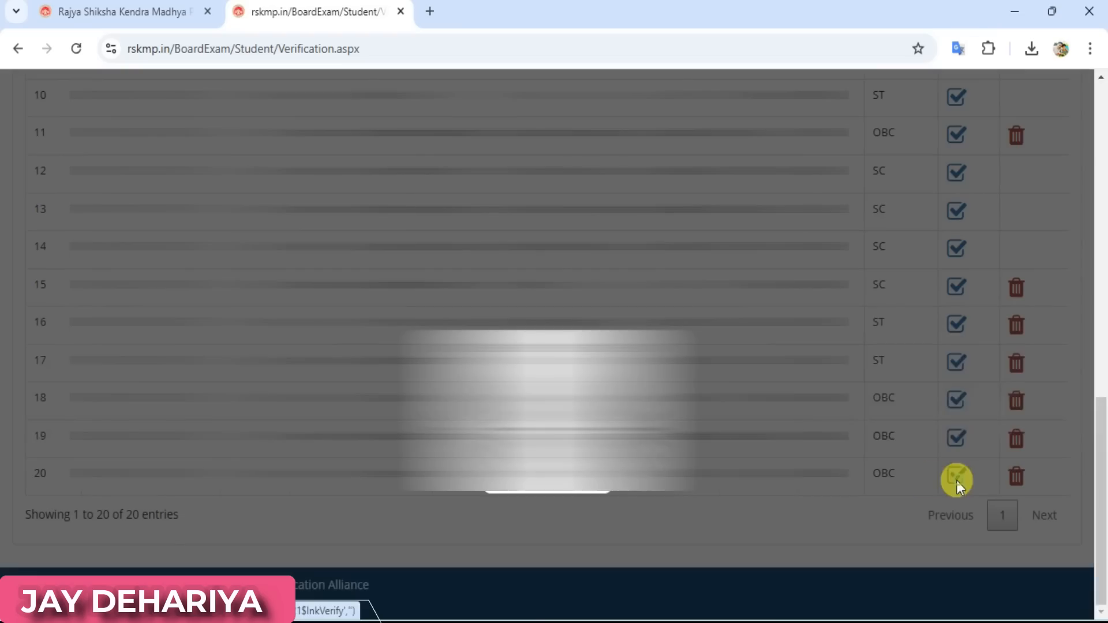
{"action": "left_click", "coordinate": [628, 491]}
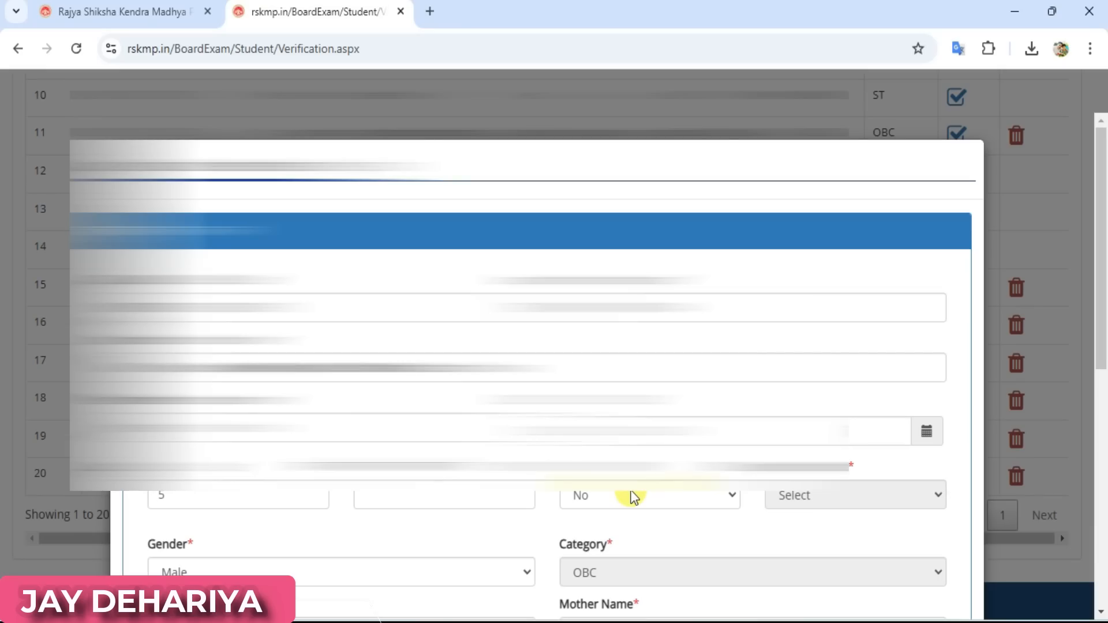
{"action": "scroll", "coordinate": [634, 496], "scroll_direction": "down", "scroll_amount": 2}
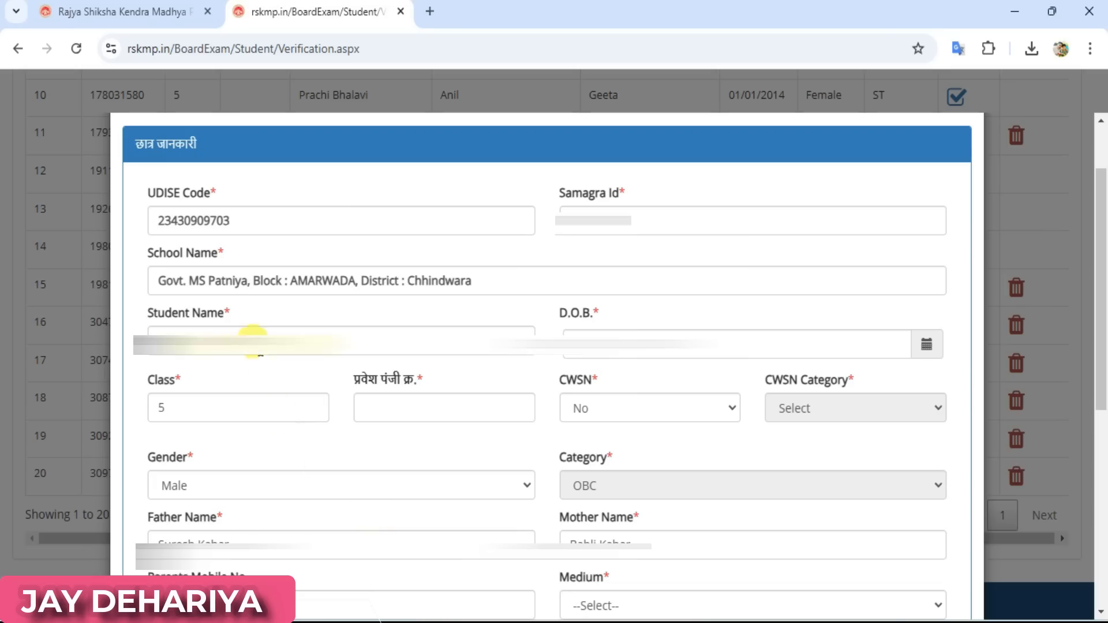
{"action": "left_click", "coordinate": [252, 334]}
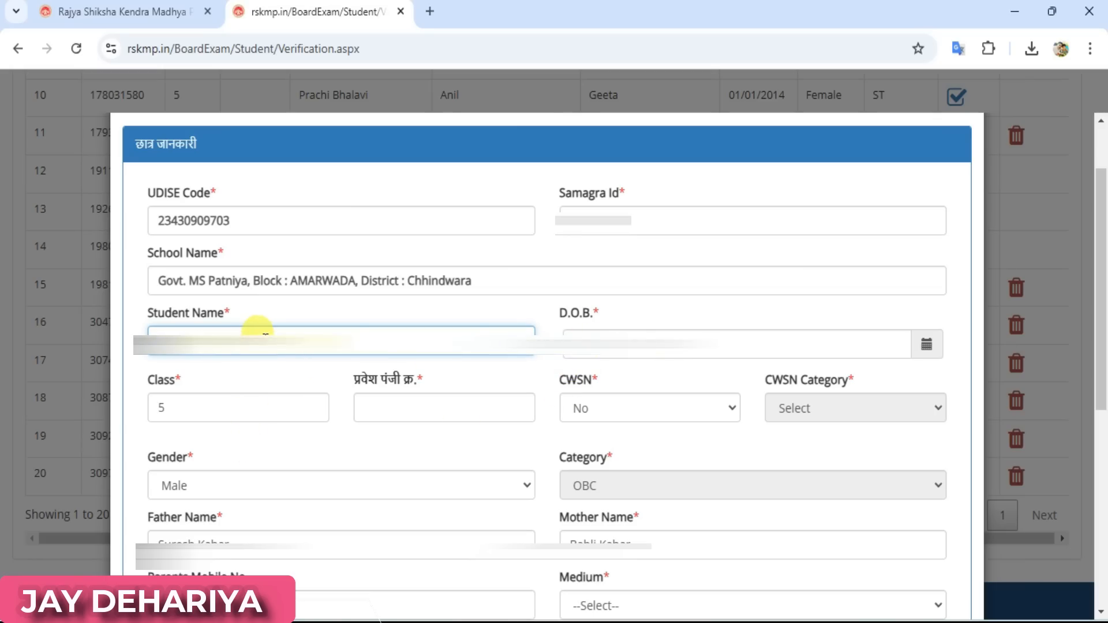
{"action": "left_click", "coordinate": [729, 356]}
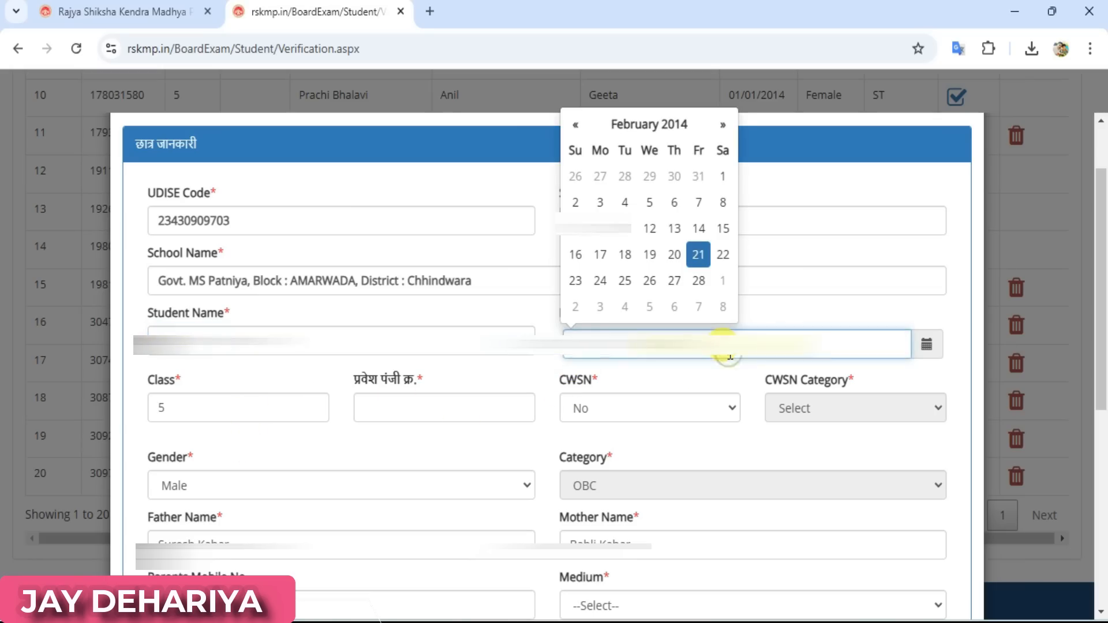
{"action": "left_click", "coordinate": [525, 376]}
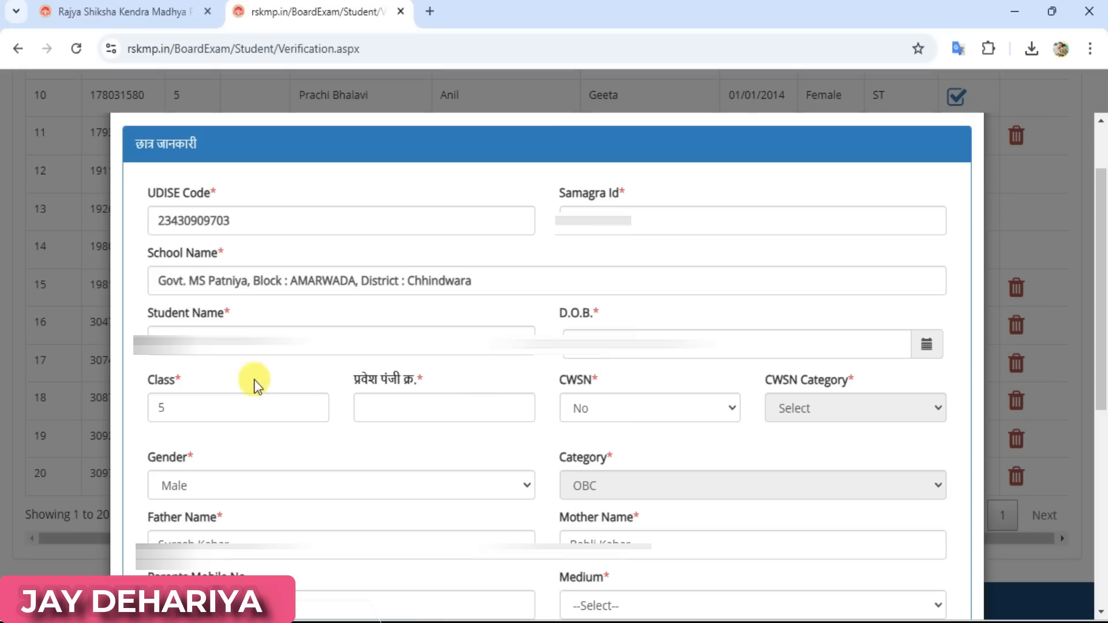
Step: Enter admission register number 213 and keep CWSN set to No
{"action": "left_click", "coordinate": [407, 408]}
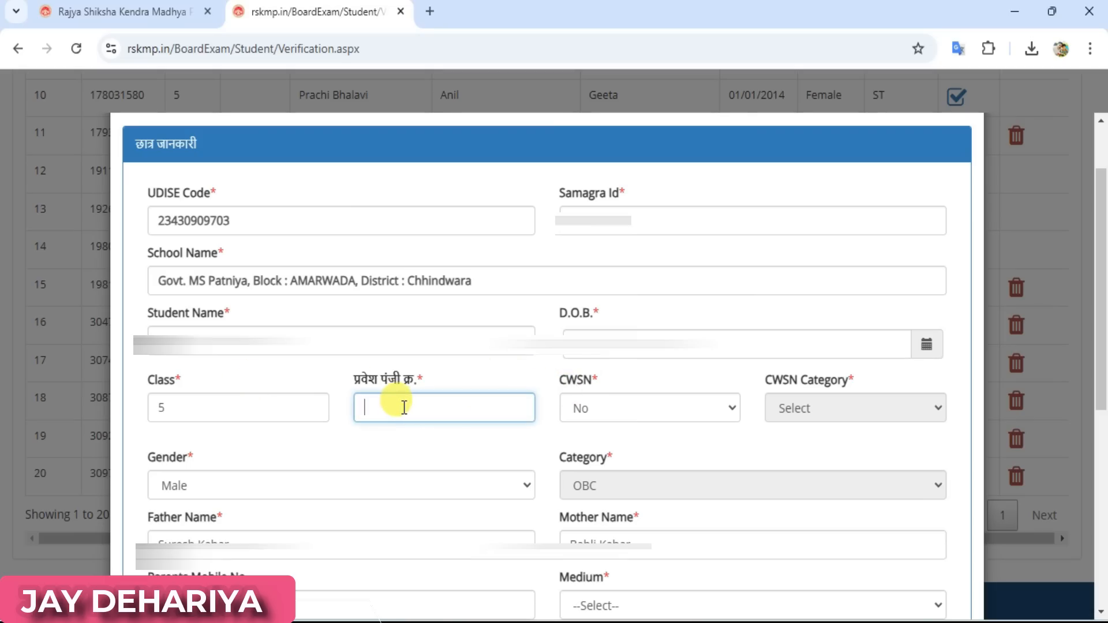
{"action": "type", "text": "213"}
{"action": "left_click", "coordinate": [498, 453]}
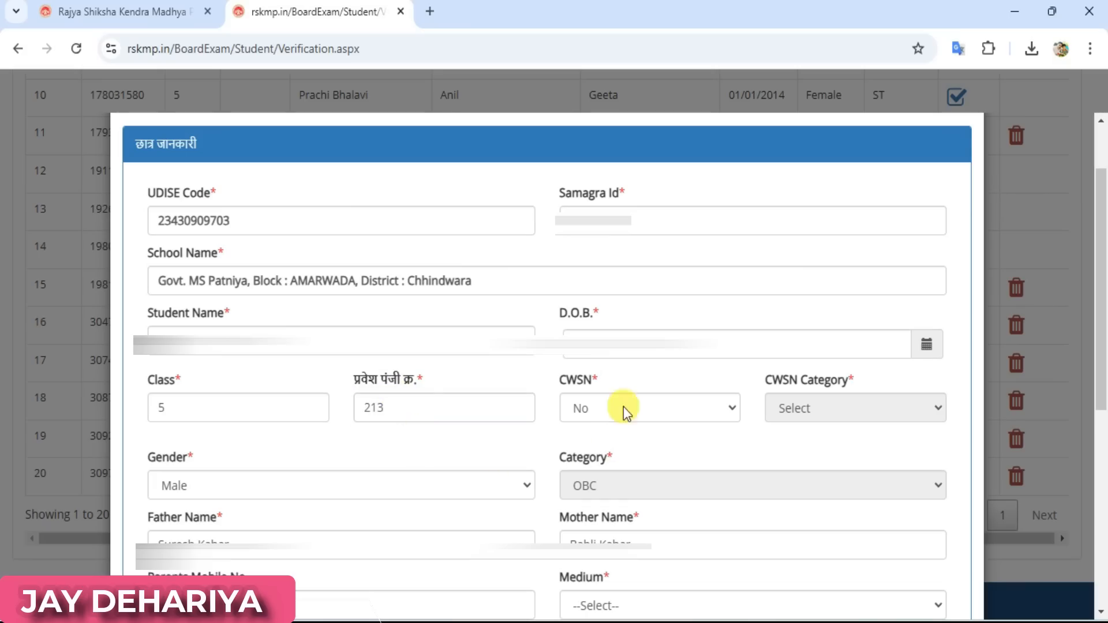
{"action": "left_click", "coordinate": [603, 406]}
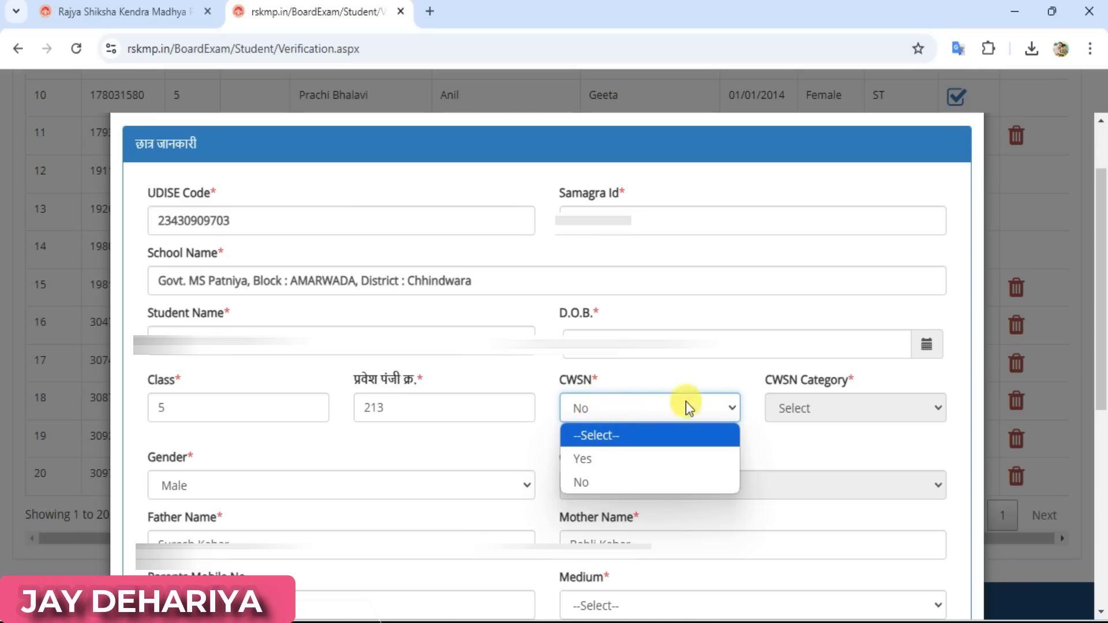
{"action": "left_click", "coordinate": [810, 434]}
Step: Keep Gender as Male and choose हिंदी as the medium of instruction
{"action": "scroll", "coordinate": [527, 437], "scroll_direction": "down", "scroll_amount": 3}
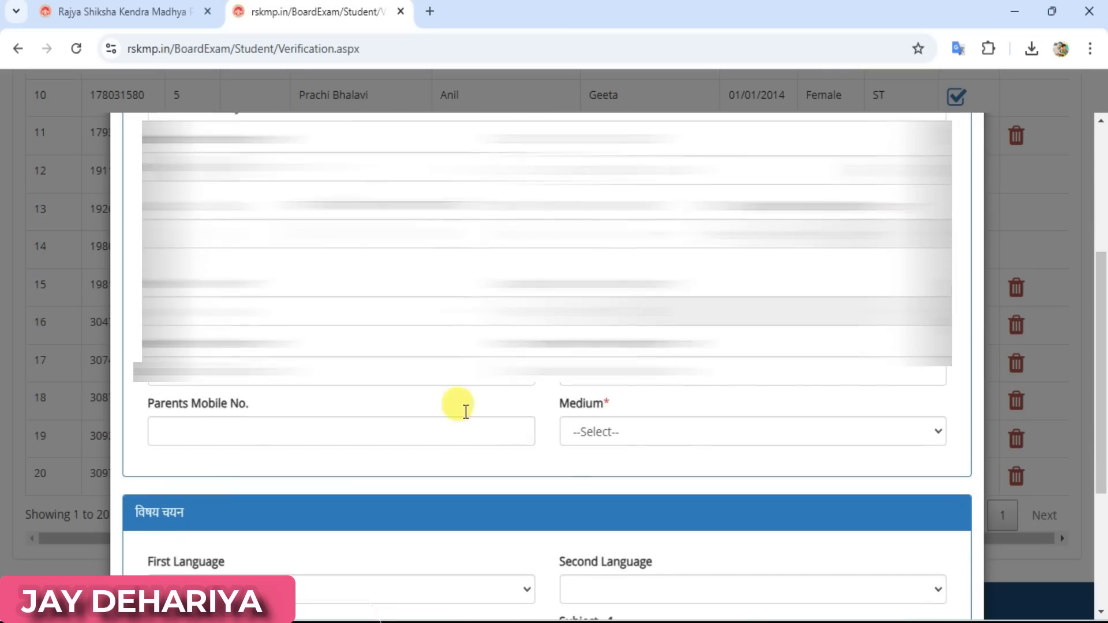
{"action": "left_click", "coordinate": [247, 304]}
{"action": "left_click", "coordinate": [247, 305]}
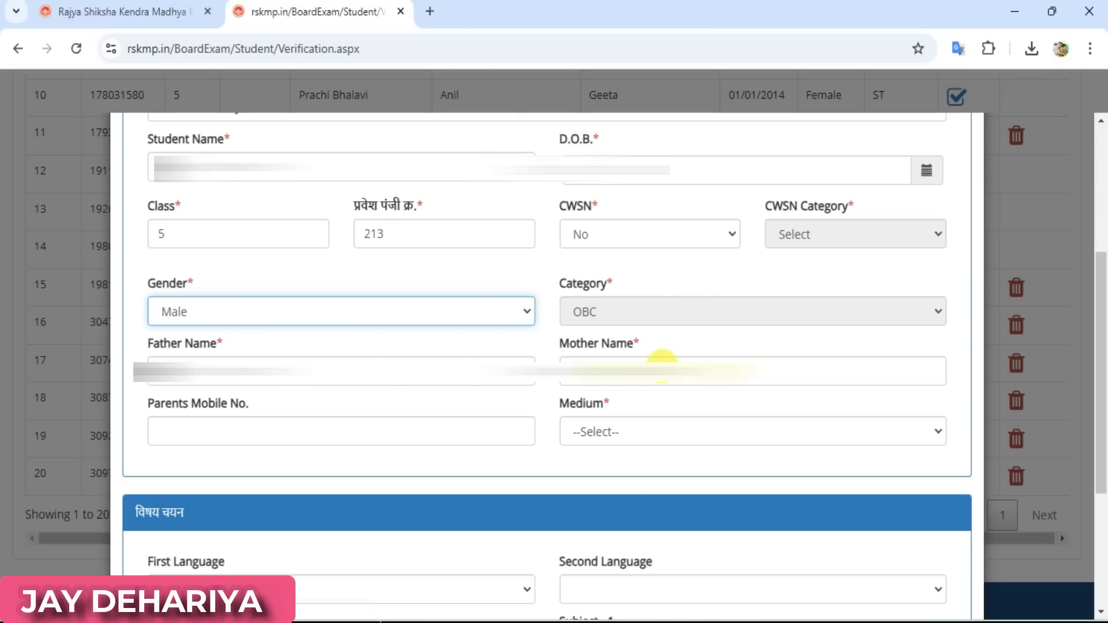
{"action": "left_click", "coordinate": [298, 424]}
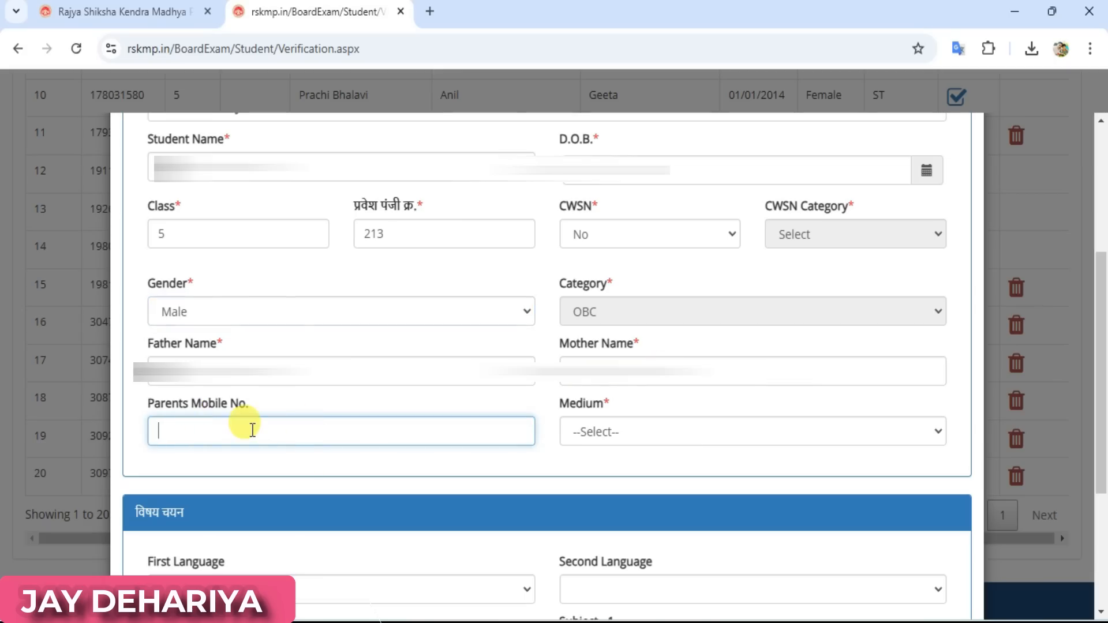
{"action": "left_click", "coordinate": [638, 431]}
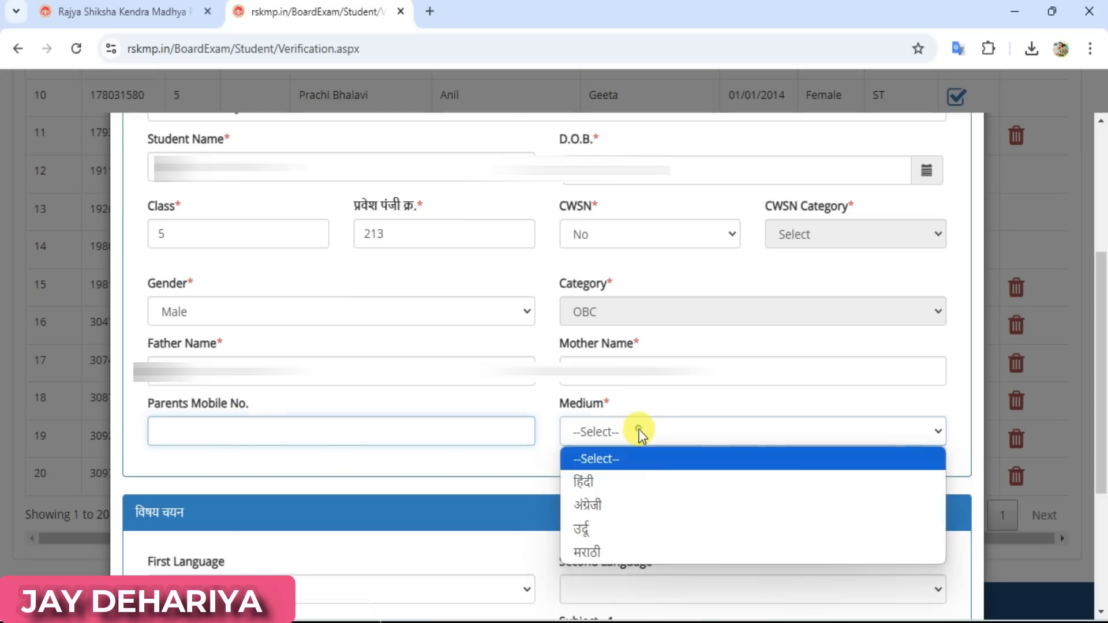
{"action": "left_click", "coordinate": [627, 481]}
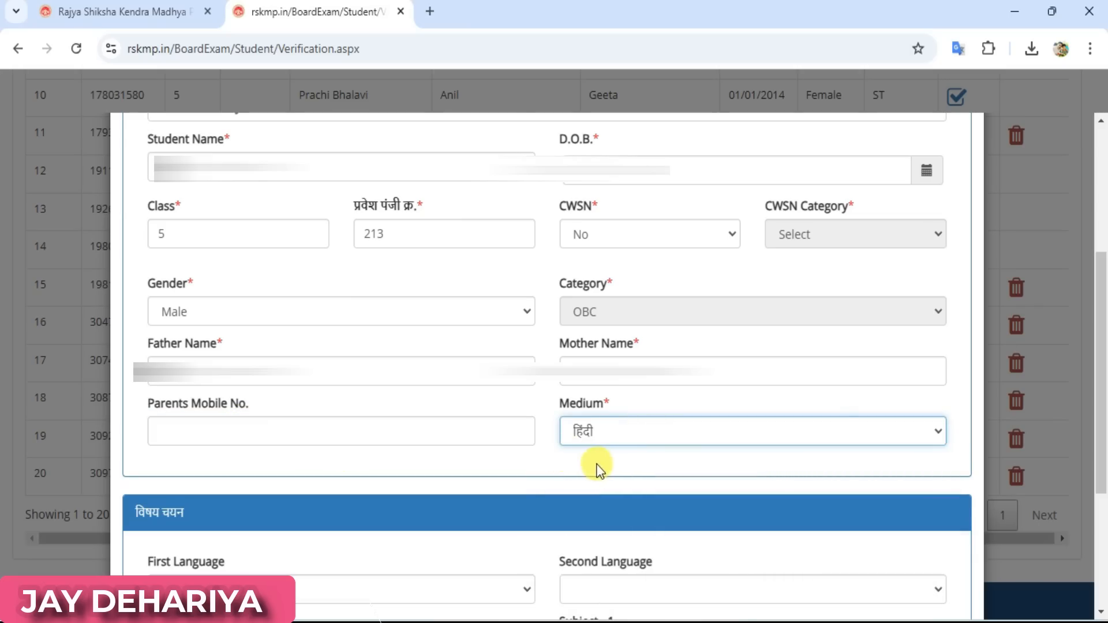
{"action": "scroll", "coordinate": [596, 466], "scroll_direction": "down", "scroll_amount": 4}
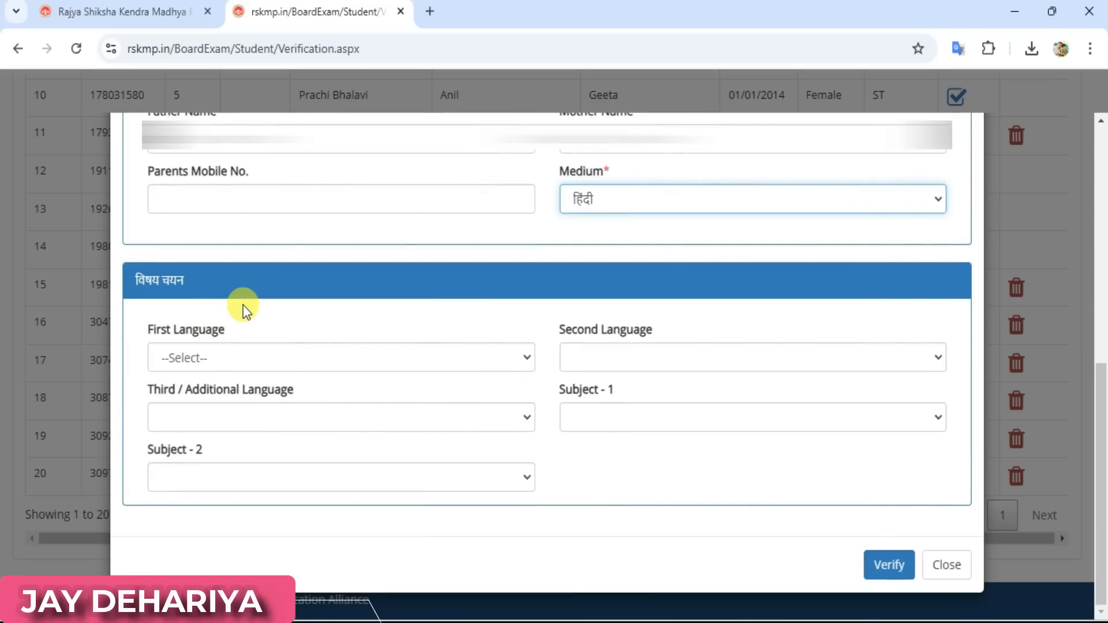
Step: Choose हिंदी as first language, अंग्रेजी as second, and भाषा का चयन नहीं for third
{"action": "left_click", "coordinate": [238, 359]}
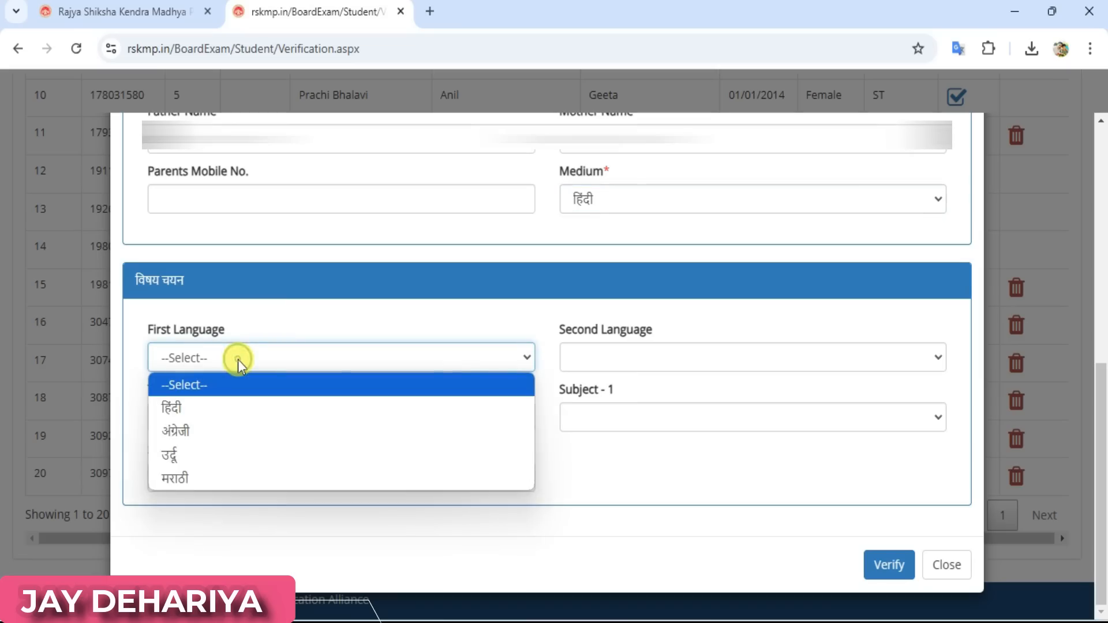
{"action": "left_click", "coordinate": [219, 406]}
{"action": "left_click", "coordinate": [379, 320]}
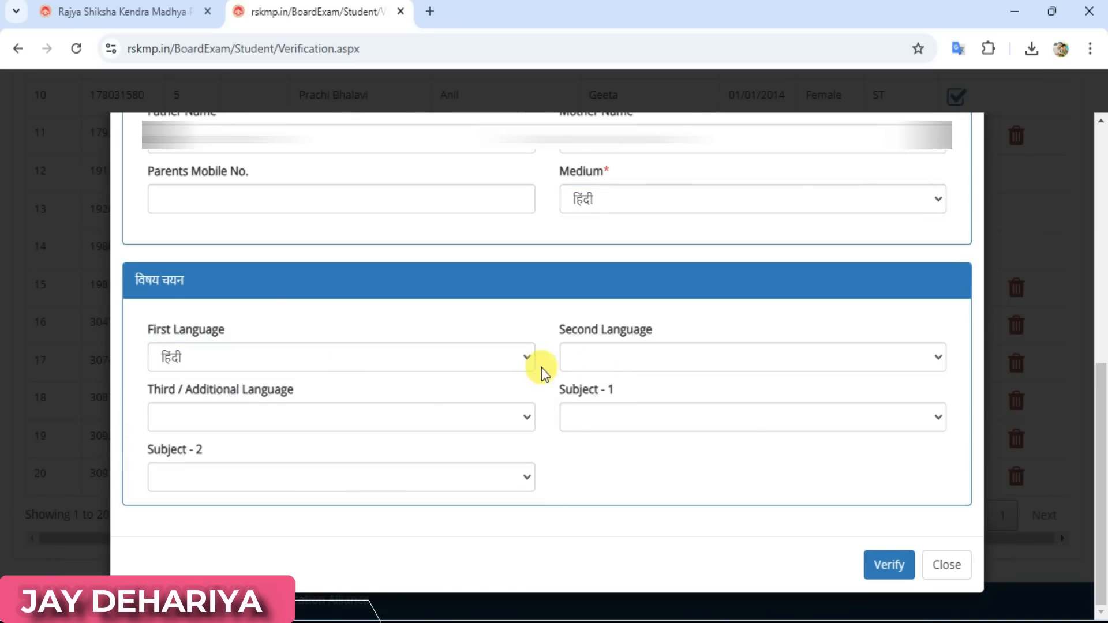
{"action": "left_click", "coordinate": [640, 358]}
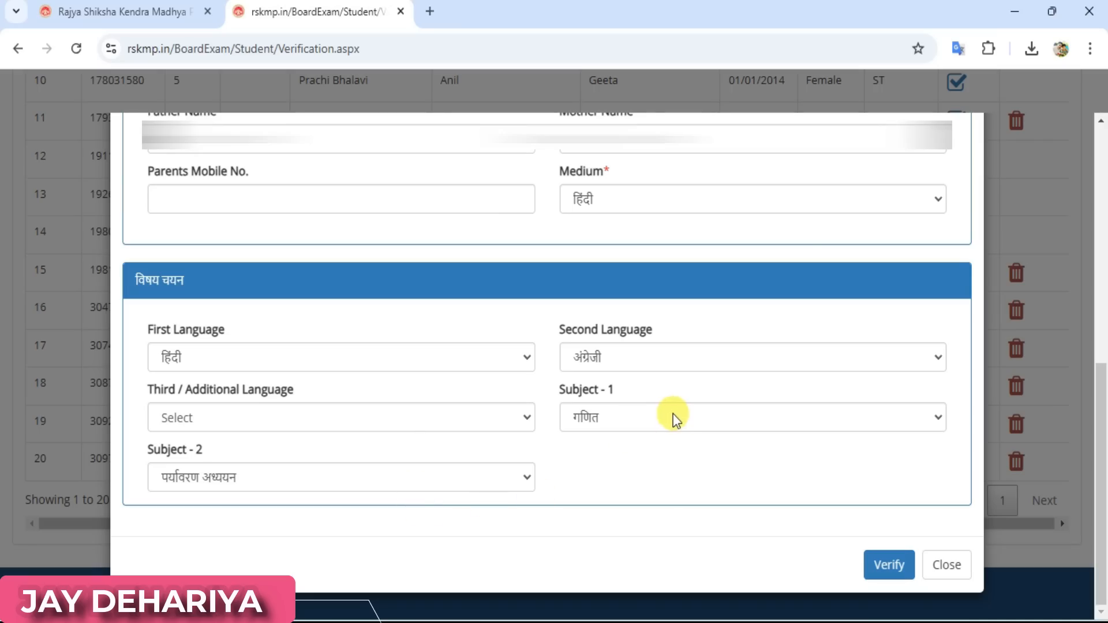
{"action": "left_click", "coordinate": [250, 423]}
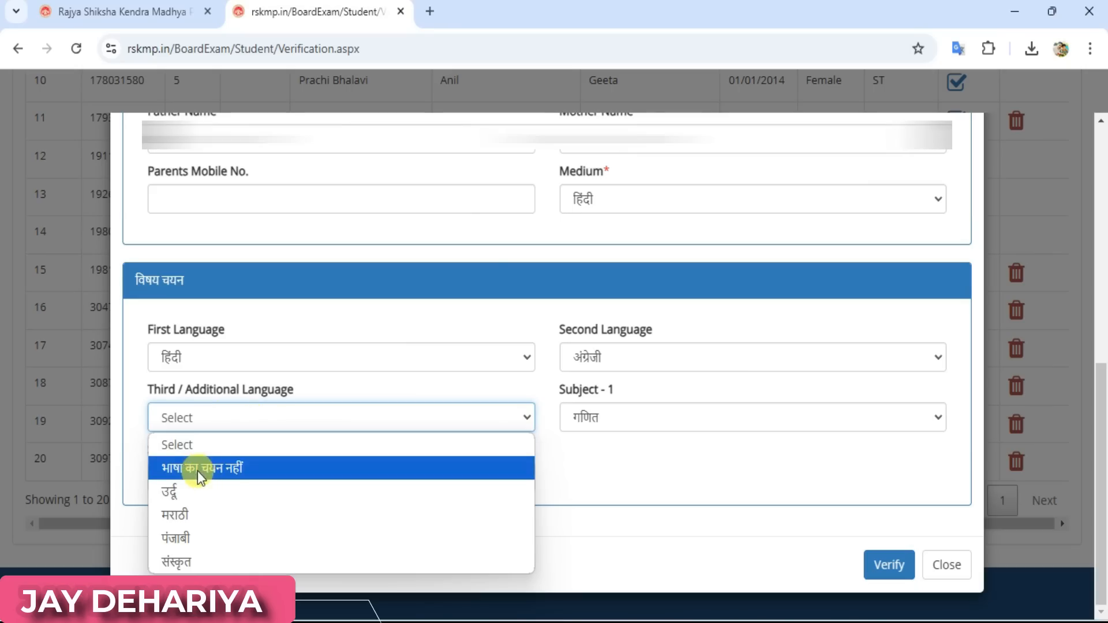
{"action": "left_click", "coordinate": [233, 469]}
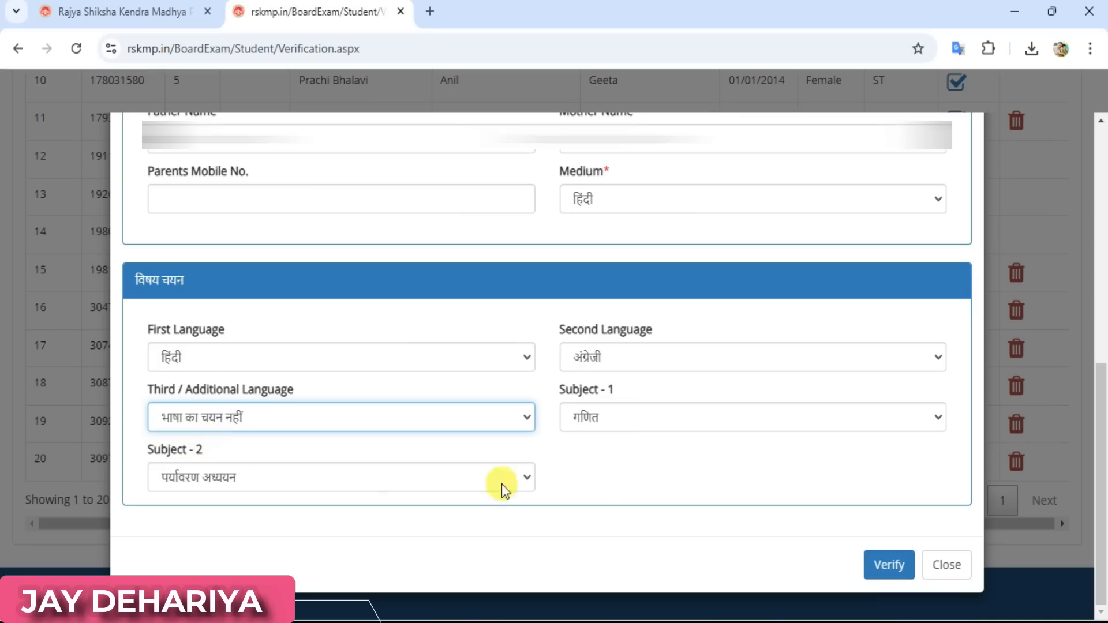
{"action": "left_click", "coordinate": [612, 489]}
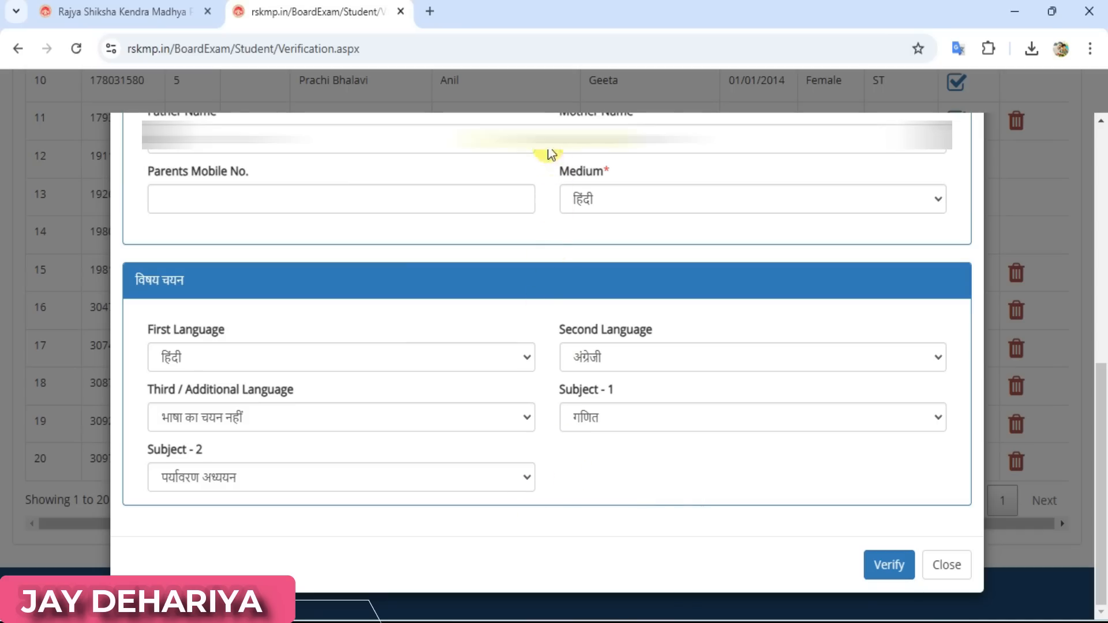
Step: Verify student 20's details and confirm 'Yes, Verified it!' so the row turns green
{"action": "left_click", "coordinate": [876, 574]}
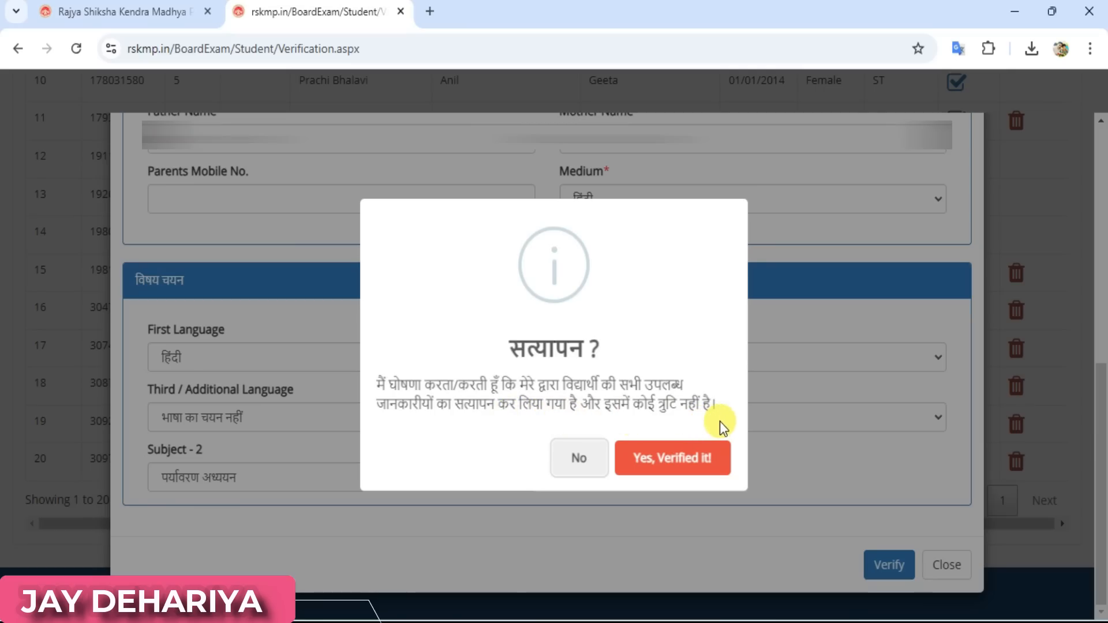
{"action": "left_click", "coordinate": [669, 461]}
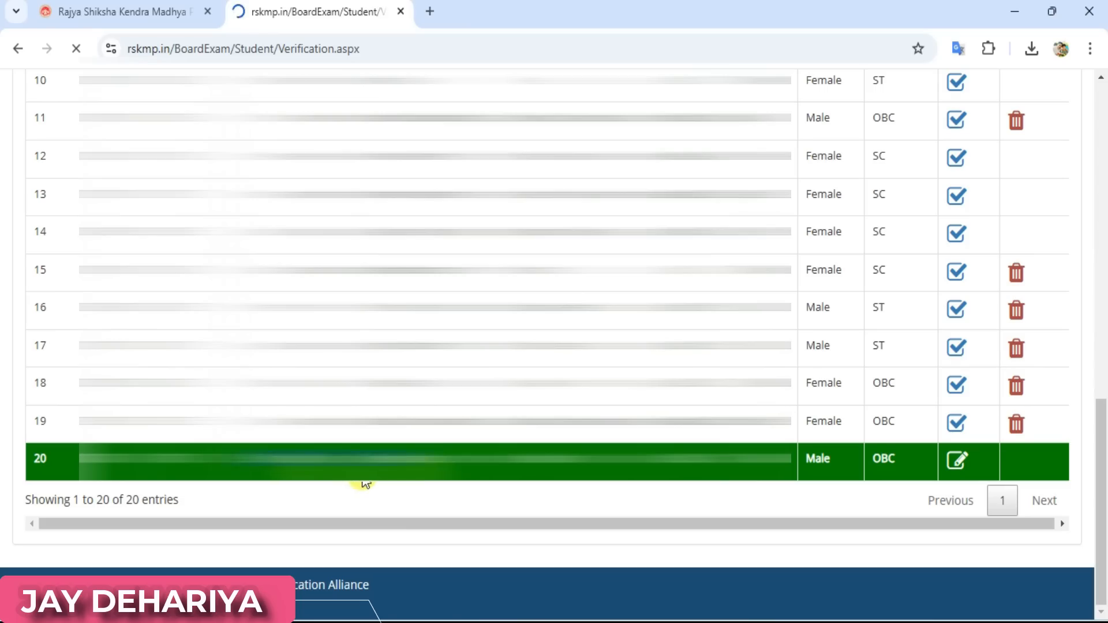
{"action": "left_click", "coordinate": [953, 465]}
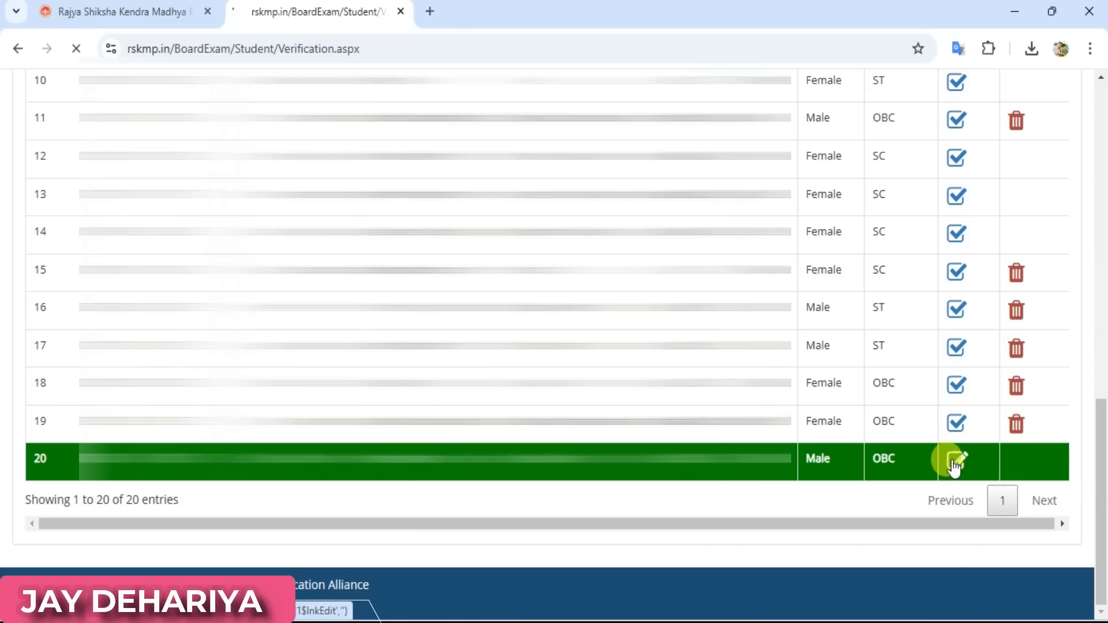
{"action": "left_click_drag", "start_coordinate": [29, 465], "coordinate": [870, 447]}
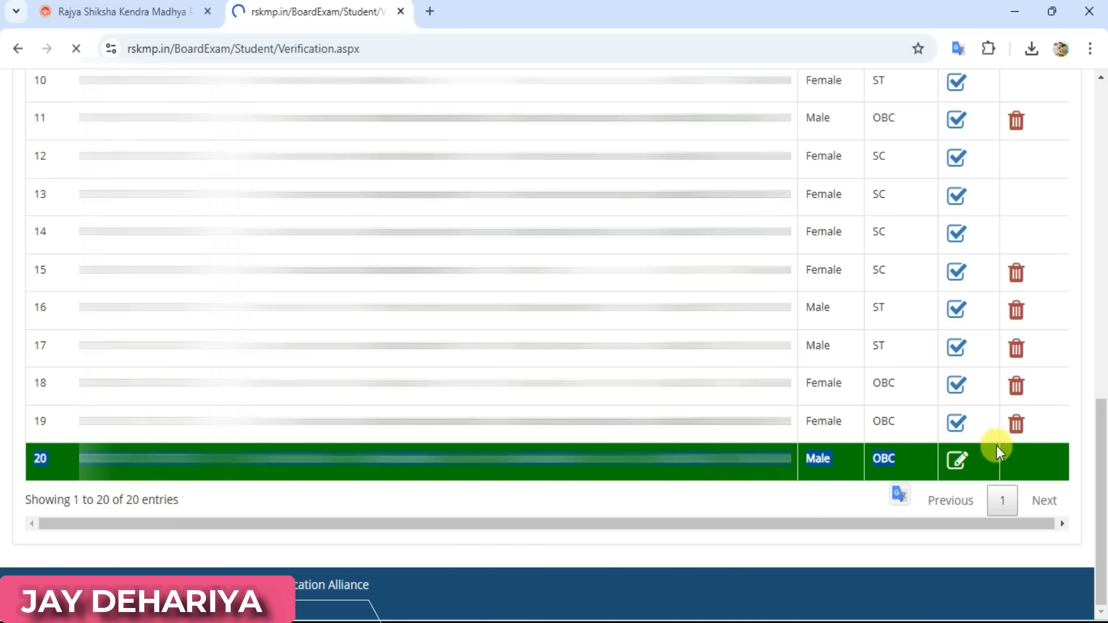
{"action": "left_click", "coordinate": [1018, 459]}
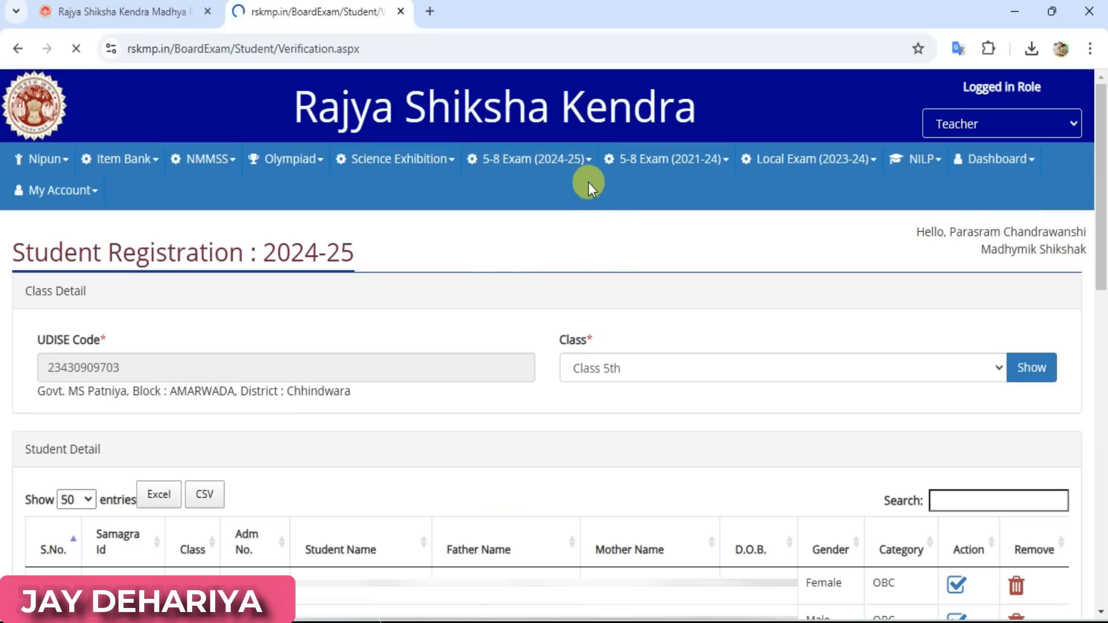
Step: Go to Add Student under the 5-8 Exam (2024-25) menu and focus the SAMAGRA Id box
{"action": "left_click", "coordinate": [584, 163]}
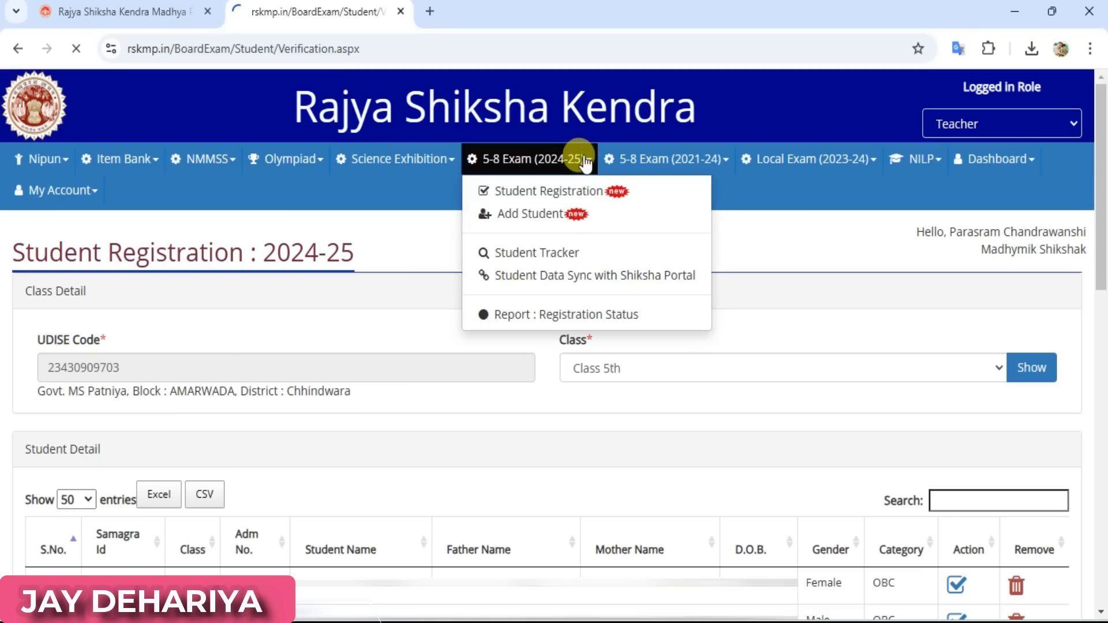
{"action": "left_click", "coordinate": [529, 215]}
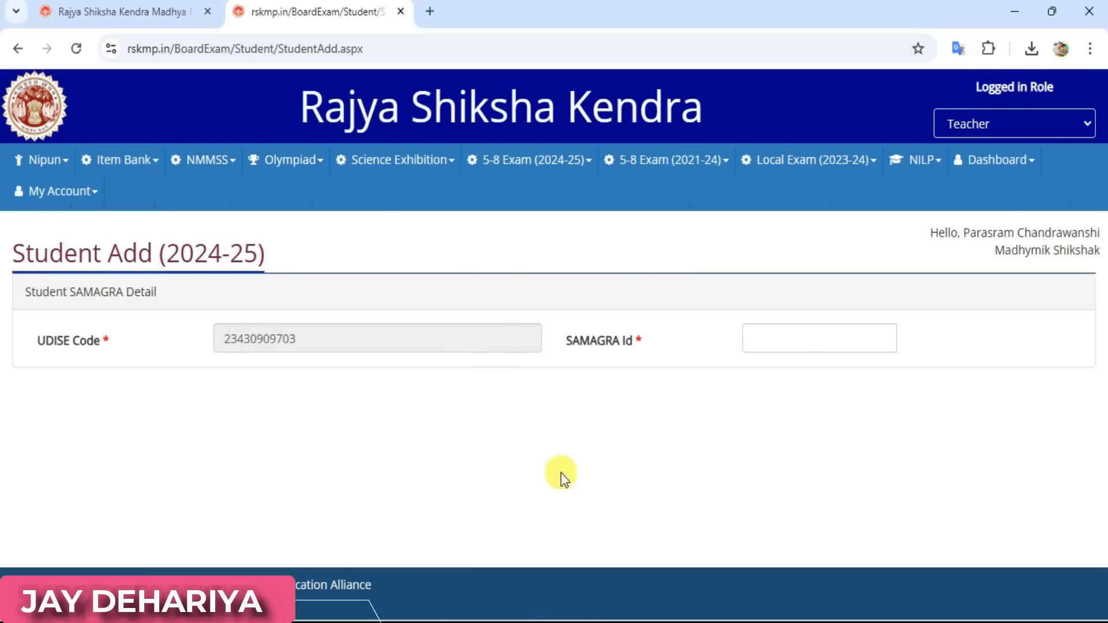
{"action": "left_click", "coordinate": [776, 341]}
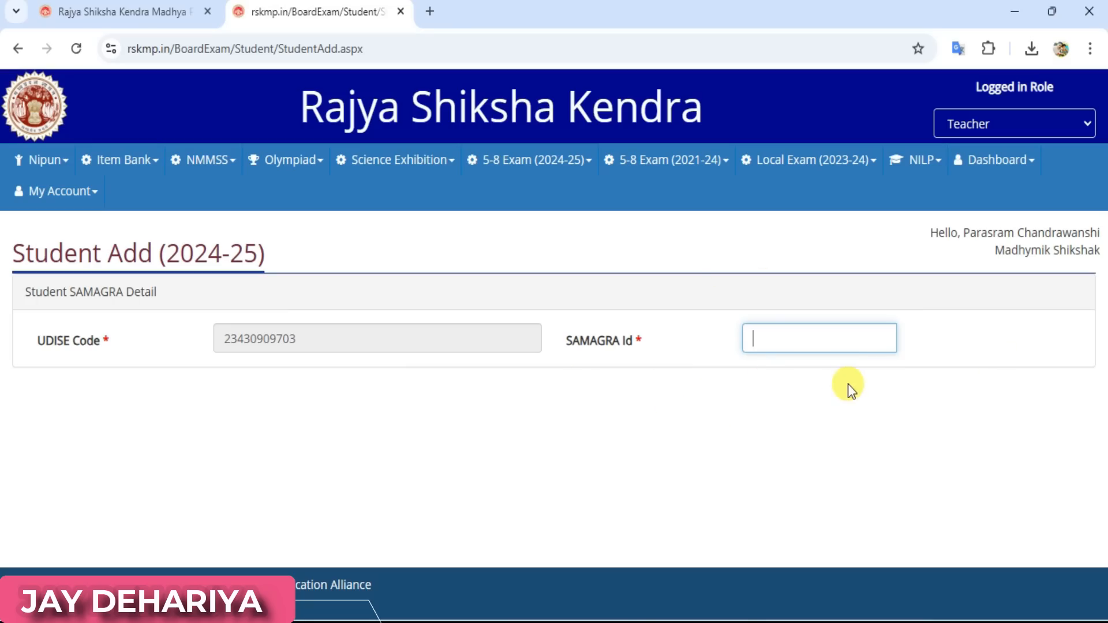
Step: Reopen and dismiss the exam menu, refocus the SAMAGRA Id box, then bring up the registration letter PDF
{"action": "left_click", "coordinate": [993, 437]}
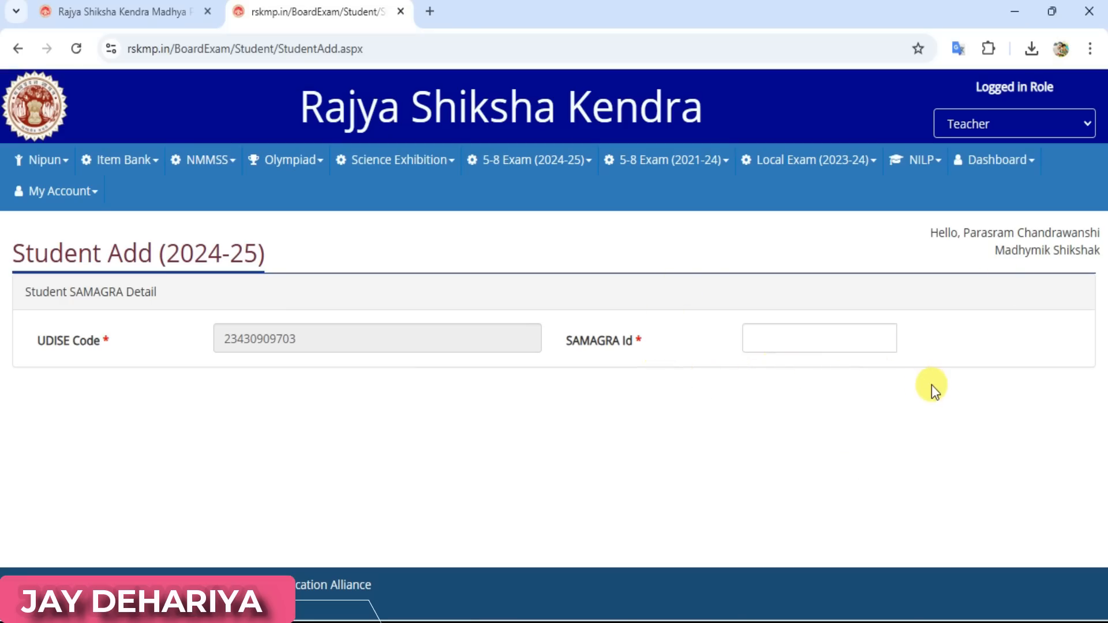
{"action": "left_click", "coordinate": [569, 165]}
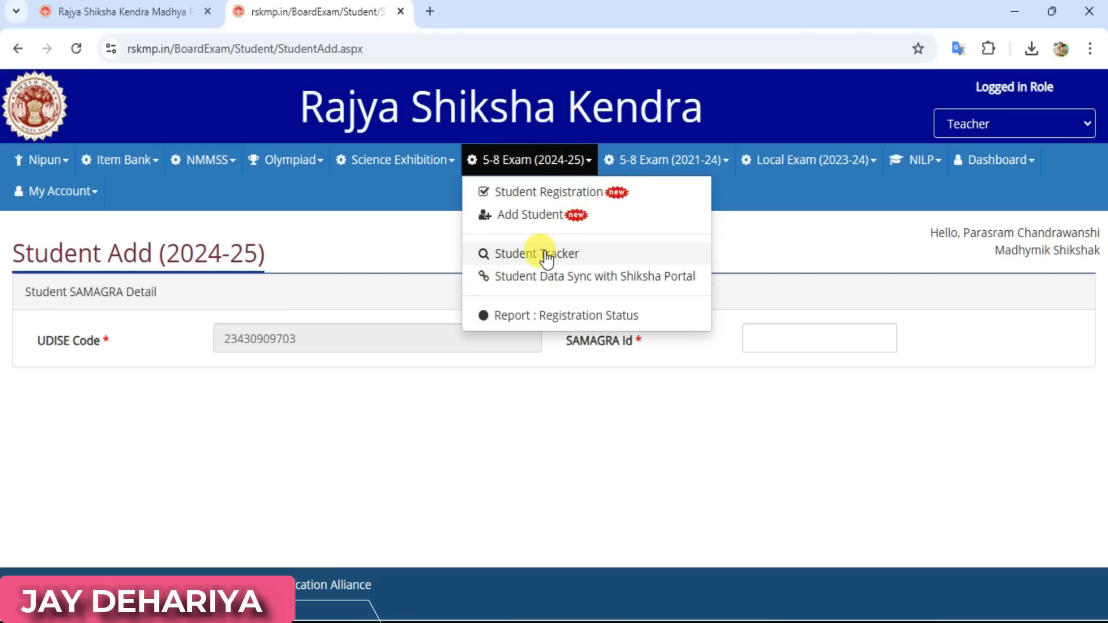
{"action": "left_click", "coordinate": [787, 440]}
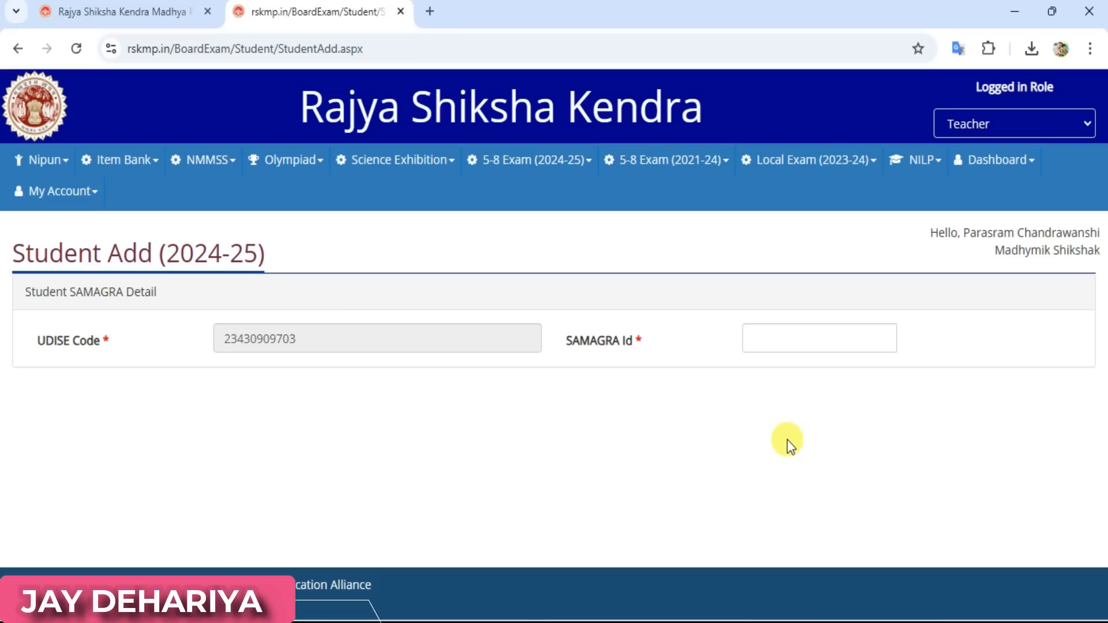
{"action": "left_click", "coordinate": [831, 341]}
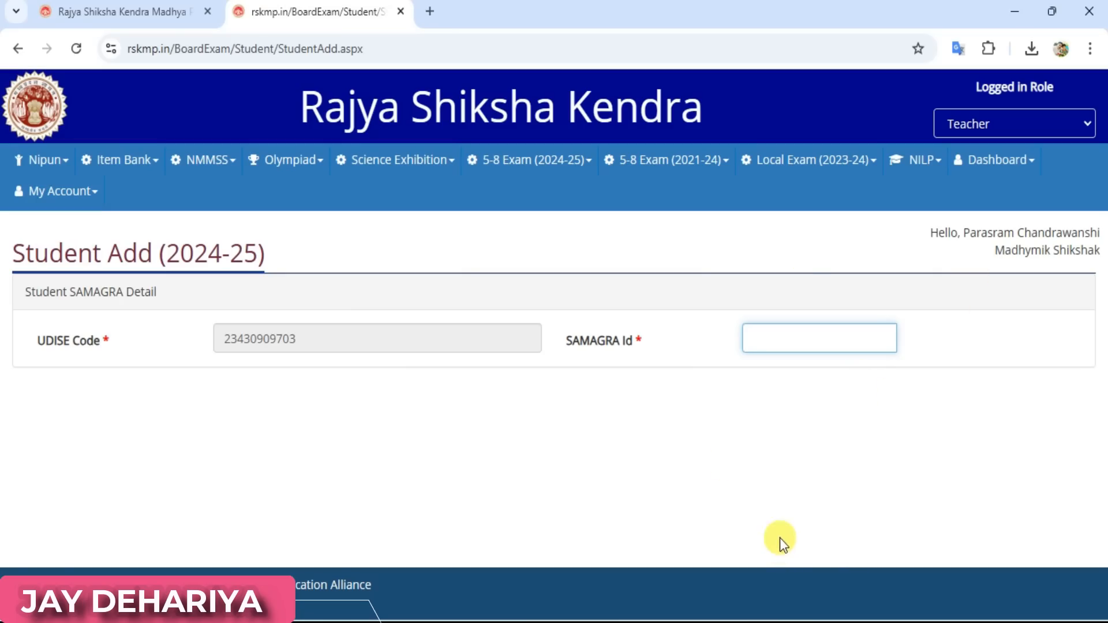
{"action": "left_click", "coordinate": [772, 621]}
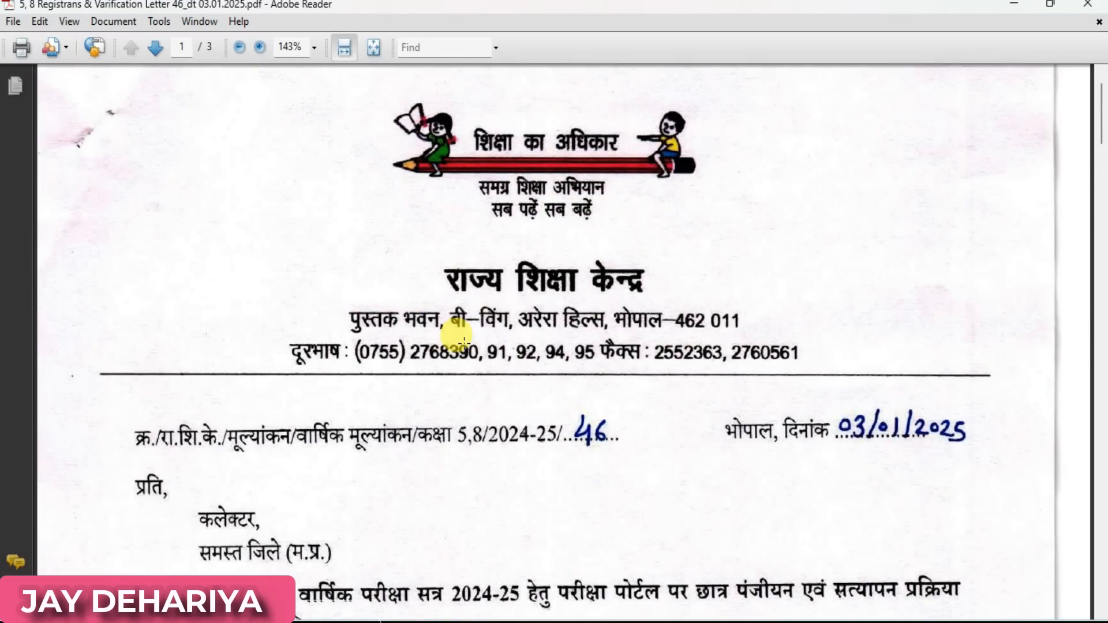
{"action": "scroll", "coordinate": [664, 319], "scroll_direction": "down", "scroll_amount": 10}
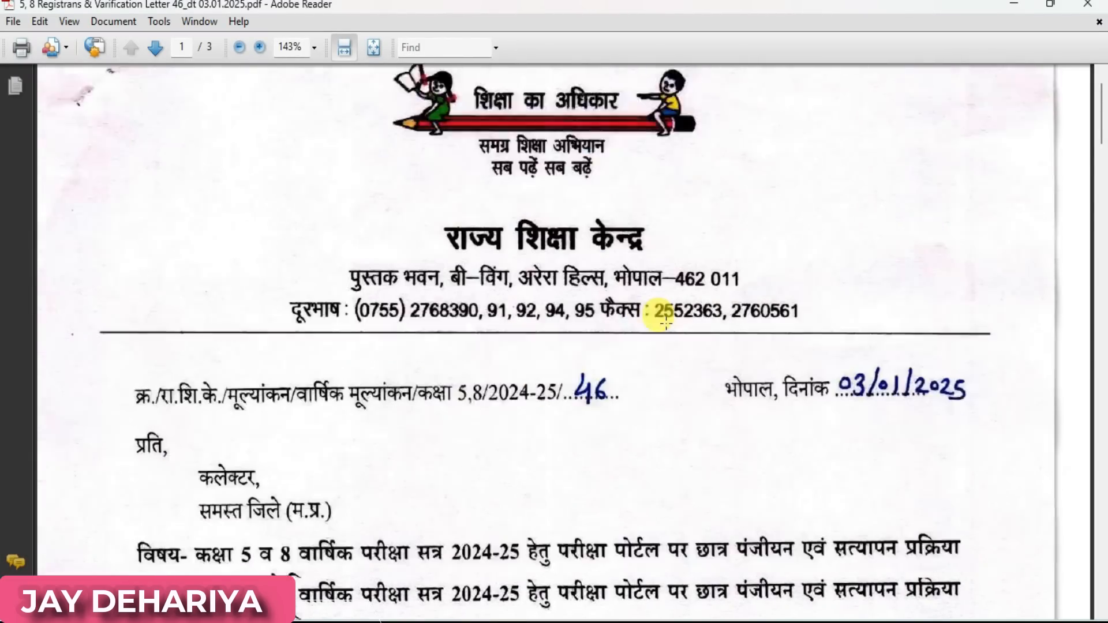
{"action": "scroll", "coordinate": [665, 324], "scroll_direction": "down", "scroll_amount": 7}
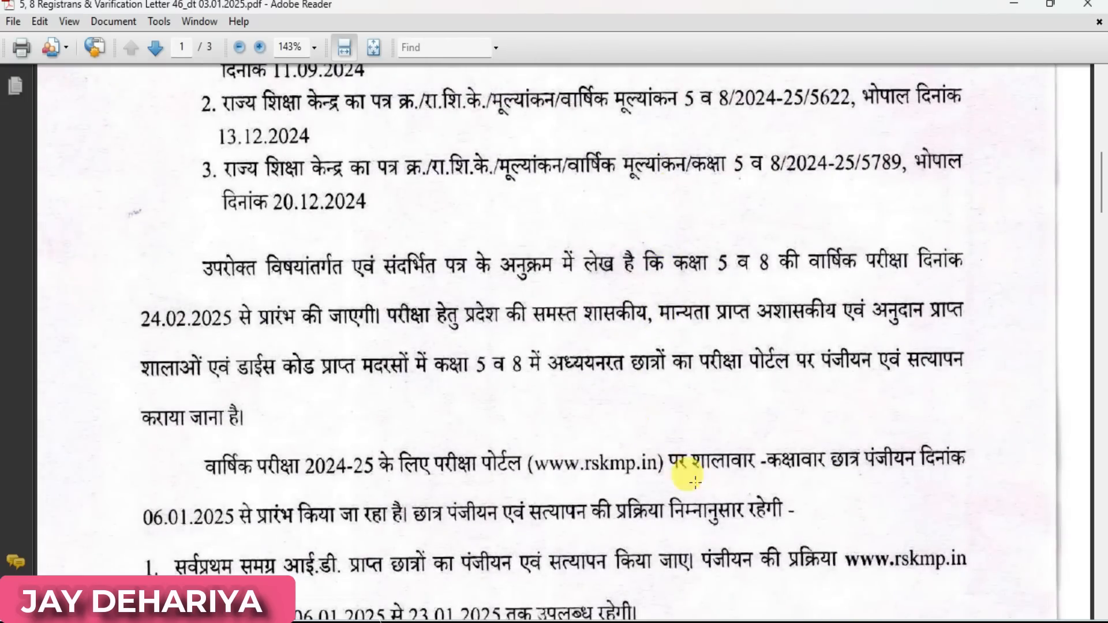
{"action": "left_click", "coordinate": [536, 621]}
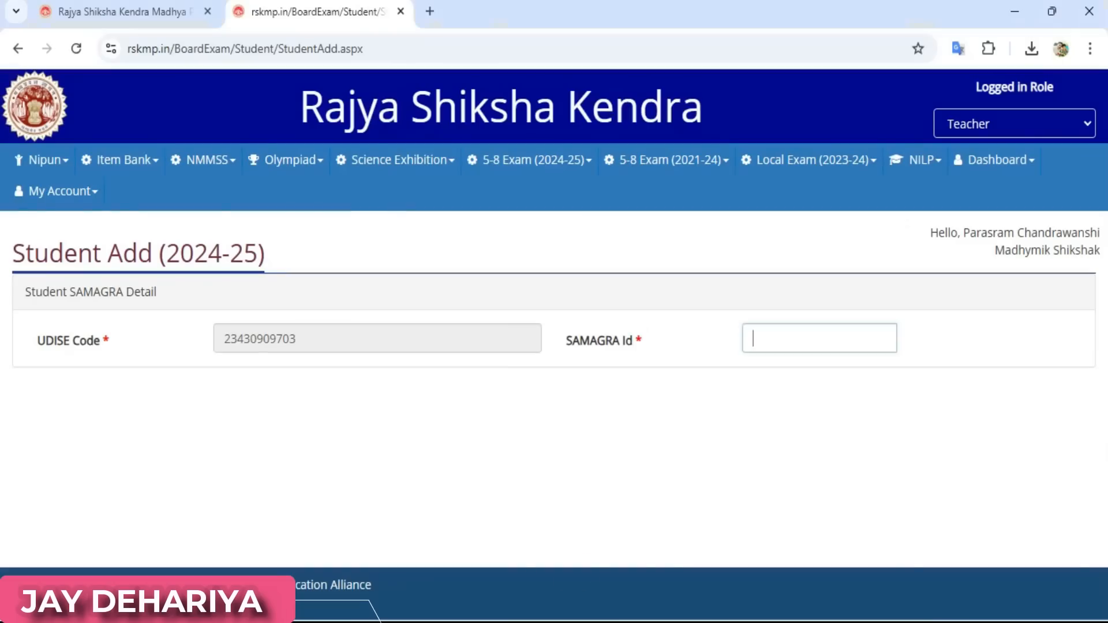